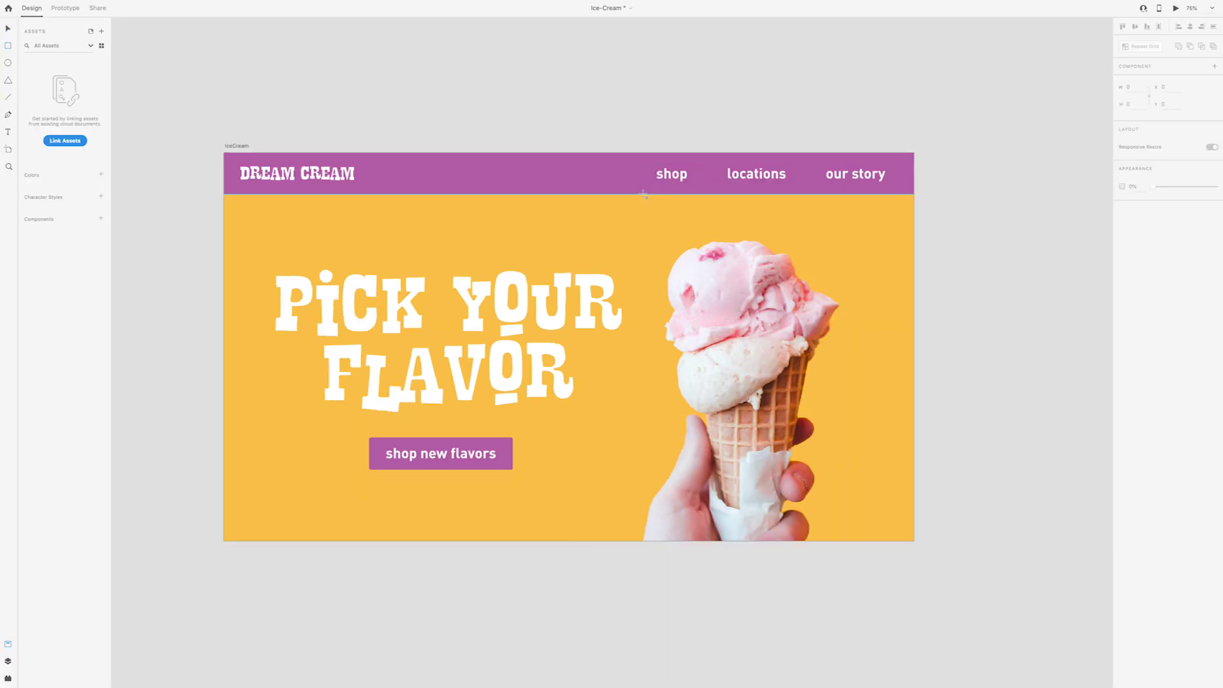
# - Draw a borderless white box under shop and add a purple copy of the shop label
pyautogui.moveTo(644, 193); pyautogui.dragTo(717, 318)
pyautogui.click(1123, 286)
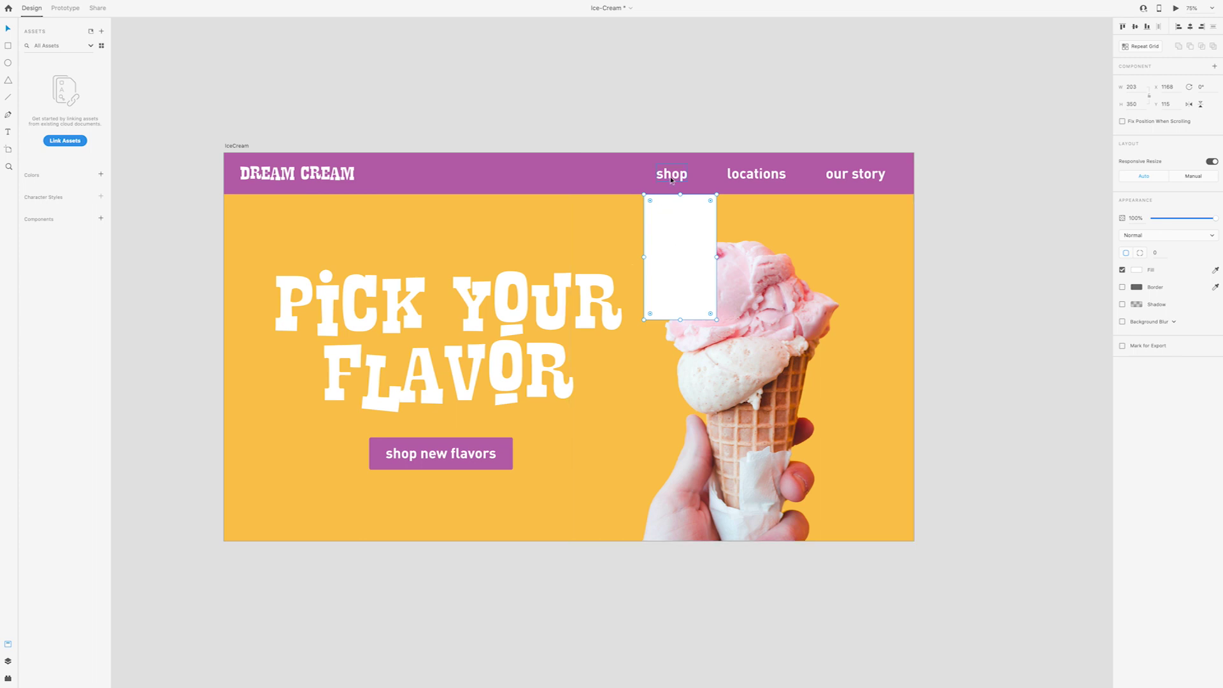
pyautogui.keyDown('alt'); pyautogui.moveTo(672, 175); pyautogui.dragTo(671, 212); pyautogui.keyUp('alt')
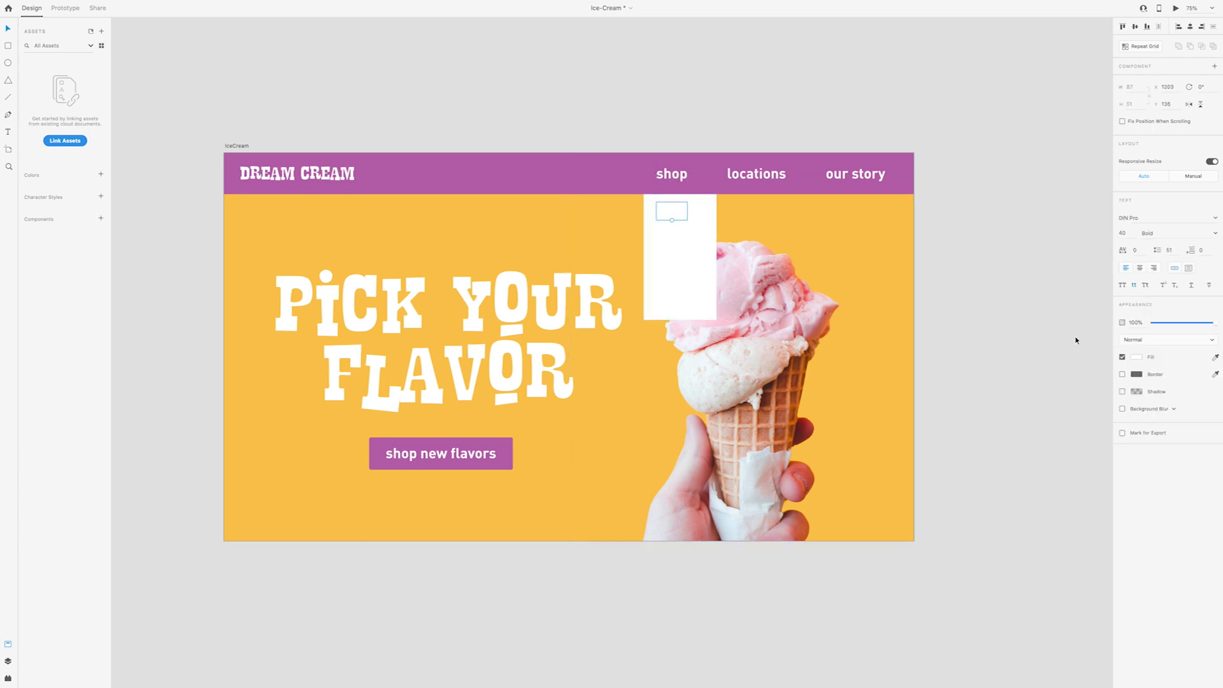
pyautogui.click(1136, 358)
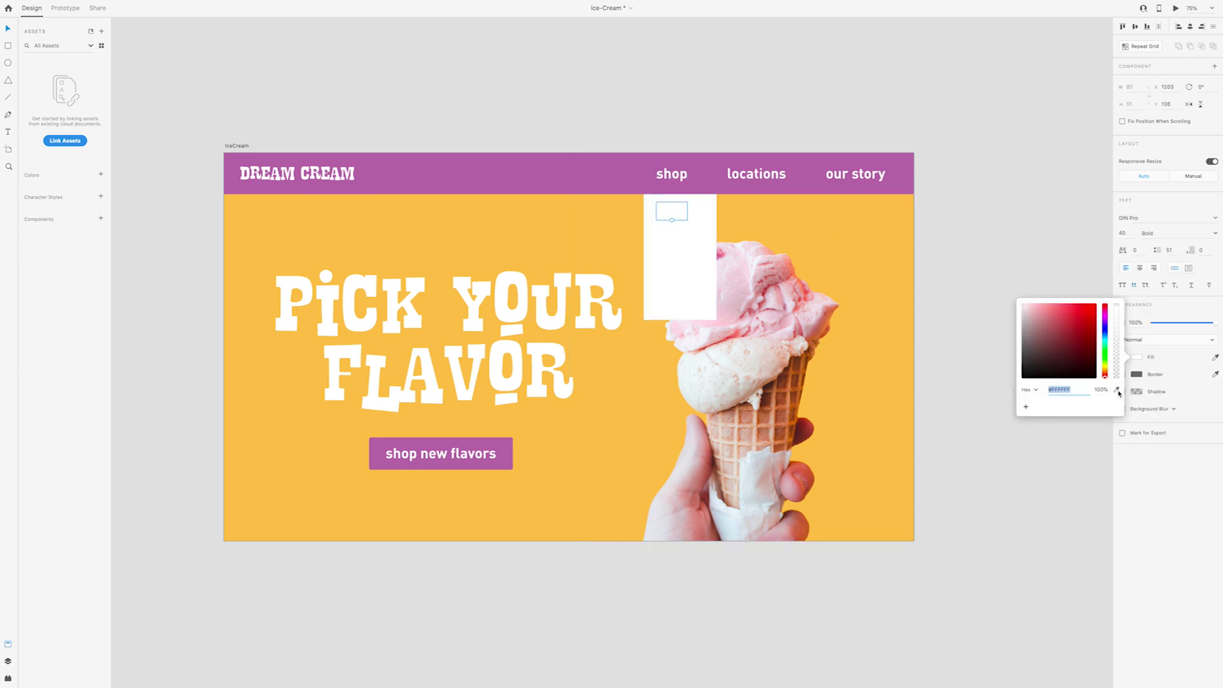
pyautogui.click(1117, 390)
pyautogui.click(892, 167)
# - Turn the copied labels into pints, new flavors and shop all, then select them with shop
pyautogui.doubleClick(687, 216)
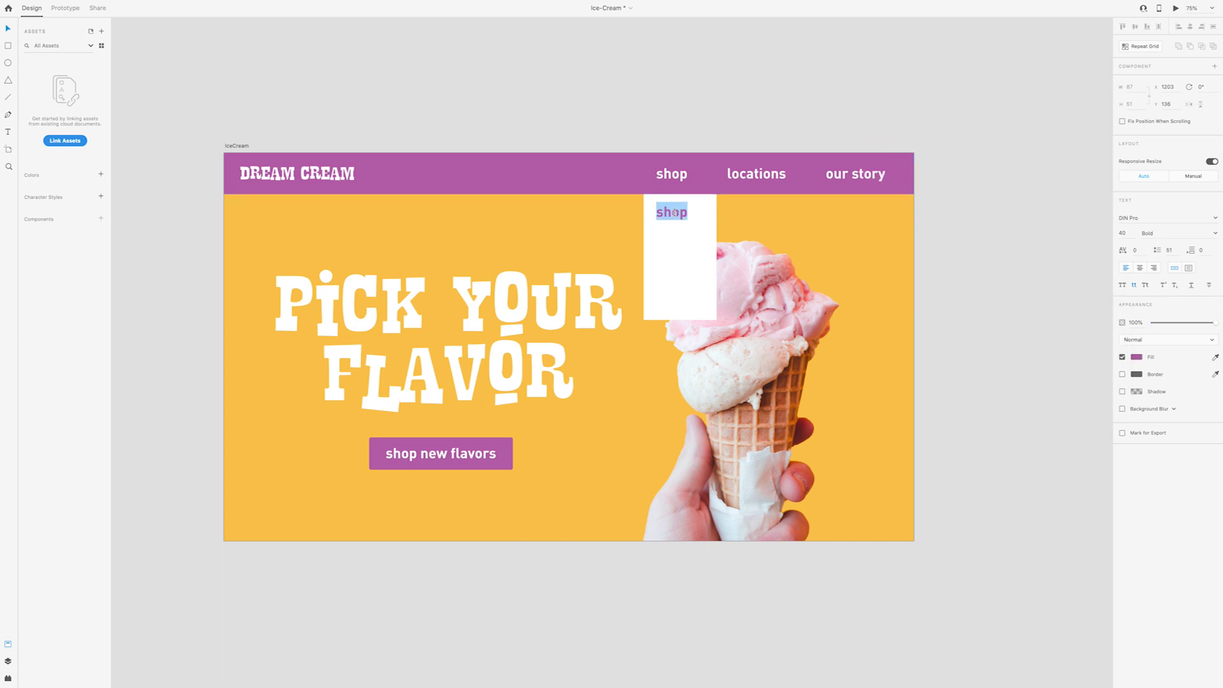
pyautogui.write('pints')
pyautogui.press('Escape')
pyautogui.keyDown('alt'); pyautogui.moveTo(678, 214); pyautogui.dragTo(678, 232); pyautogui.keyUp('alt')
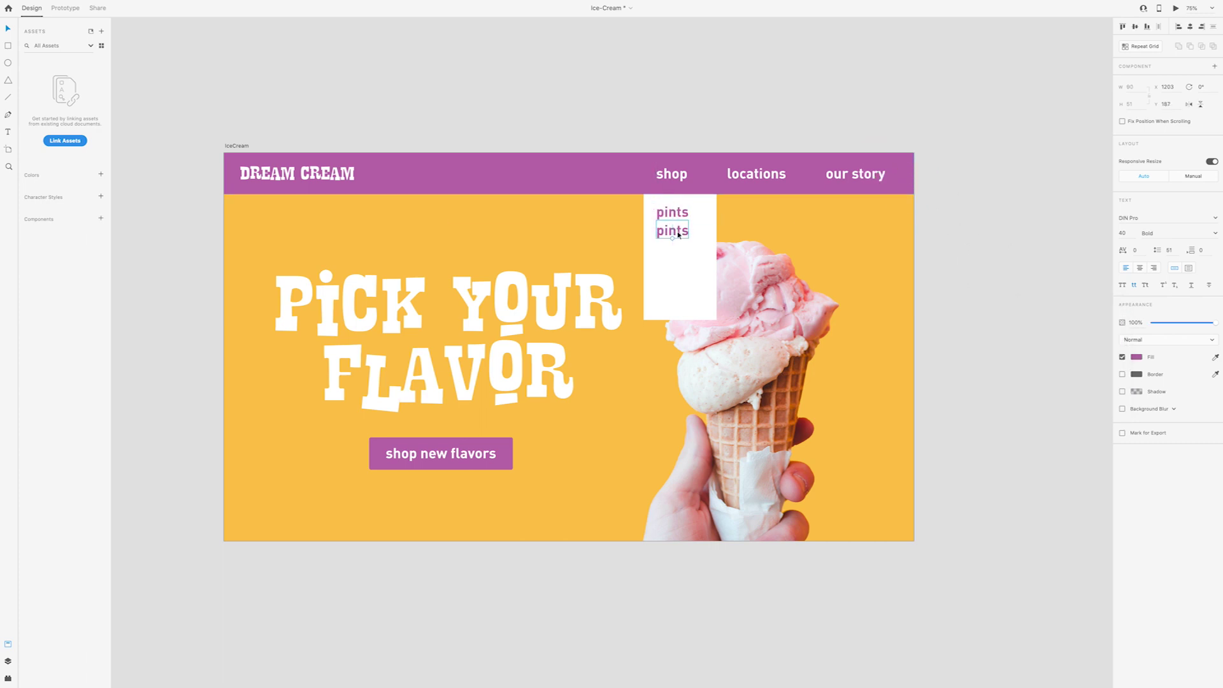
pyautogui.doubleClick(678, 232)
pyautogui.write('new flavors shop all')
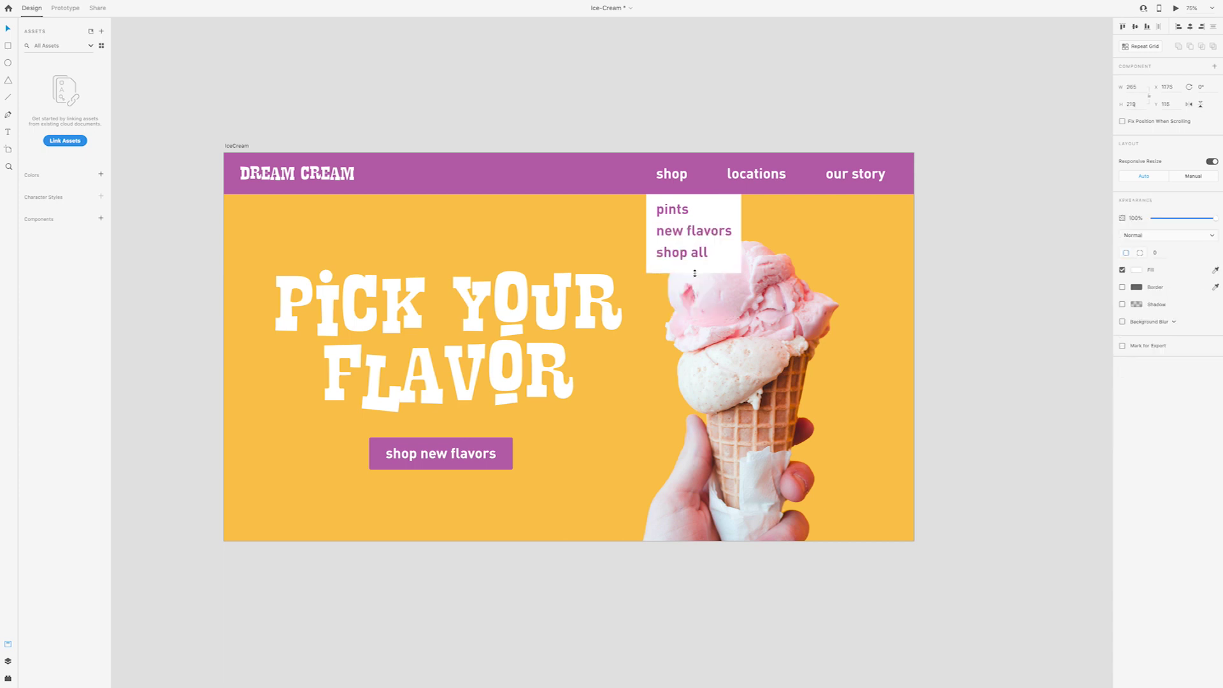
pyautogui.press('Escape')
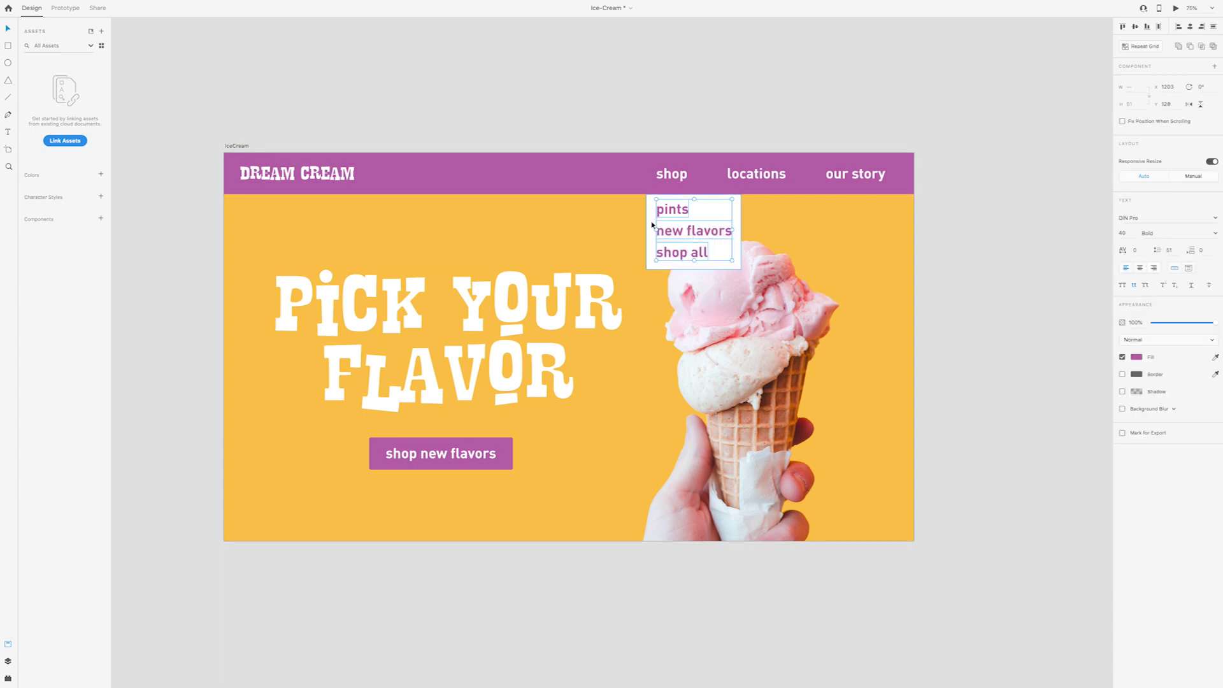
pyautogui.keyDown('shift'); pyautogui.click(672, 210); pyautogui.keyUp('shift')
pyautogui.keyDown('shift'); pyautogui.click(672, 179); pyautogui.keyUp('shift')
# - Make shop and its drop-down a component with a Hover State, returning to Default State
pyautogui.rightClick(679, 211)
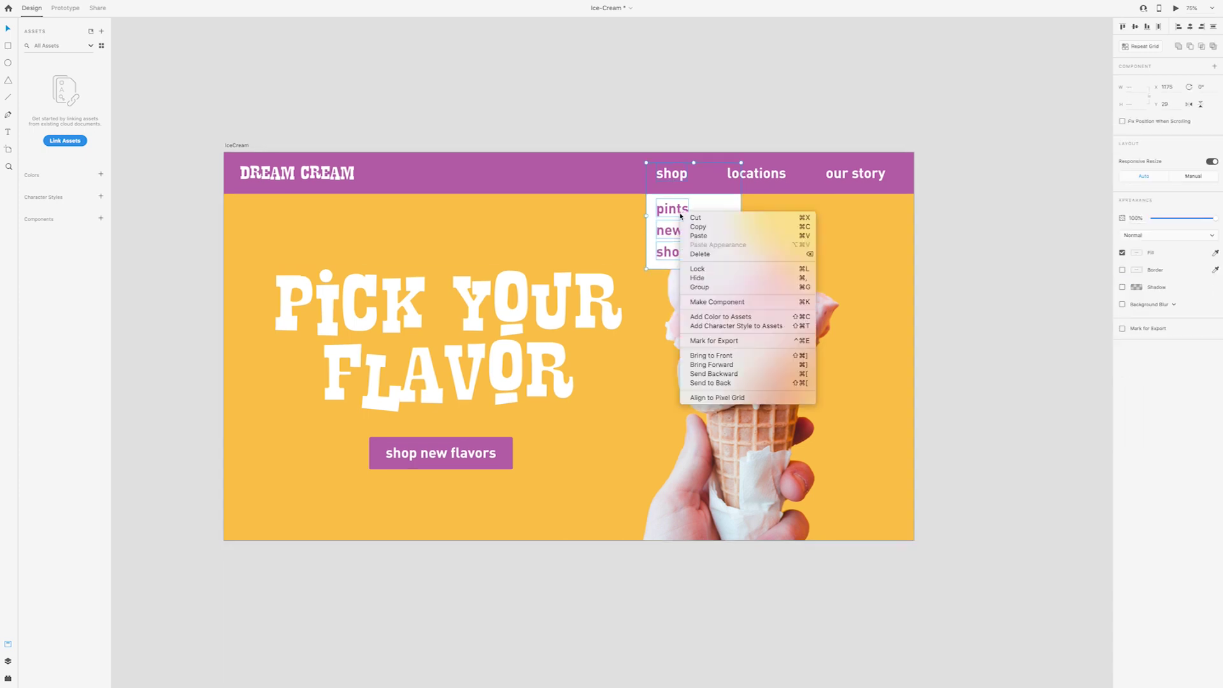
pyautogui.click(723, 302)
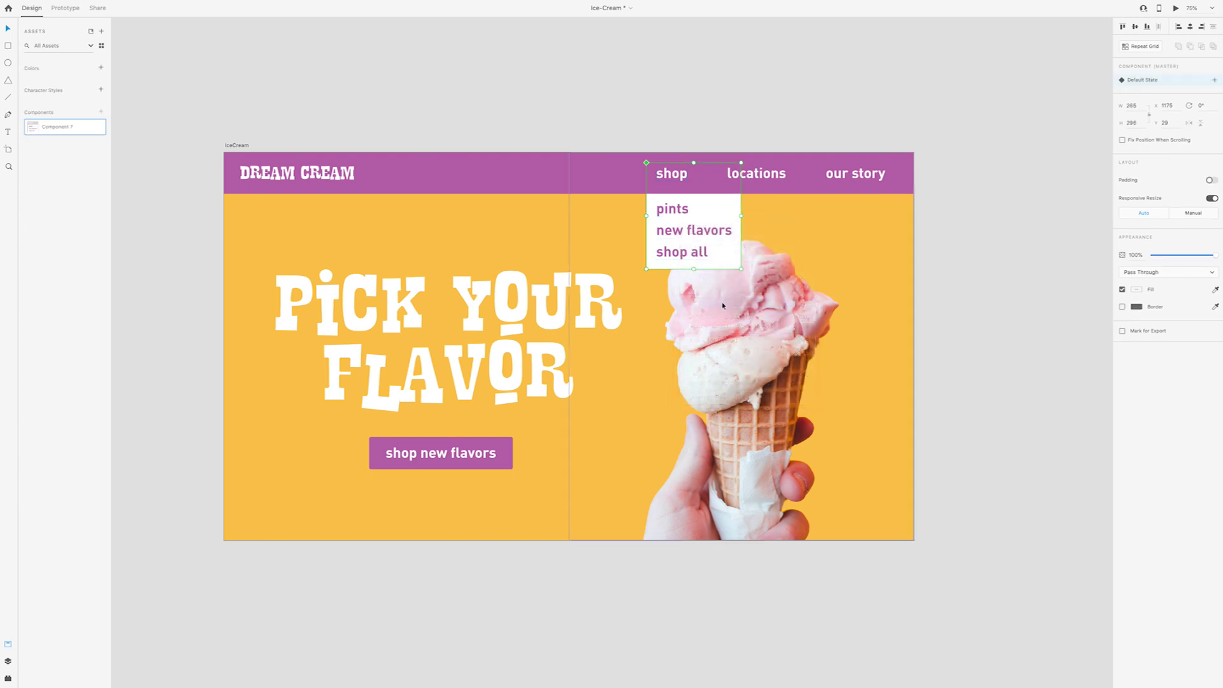
pyautogui.click(1214, 80)
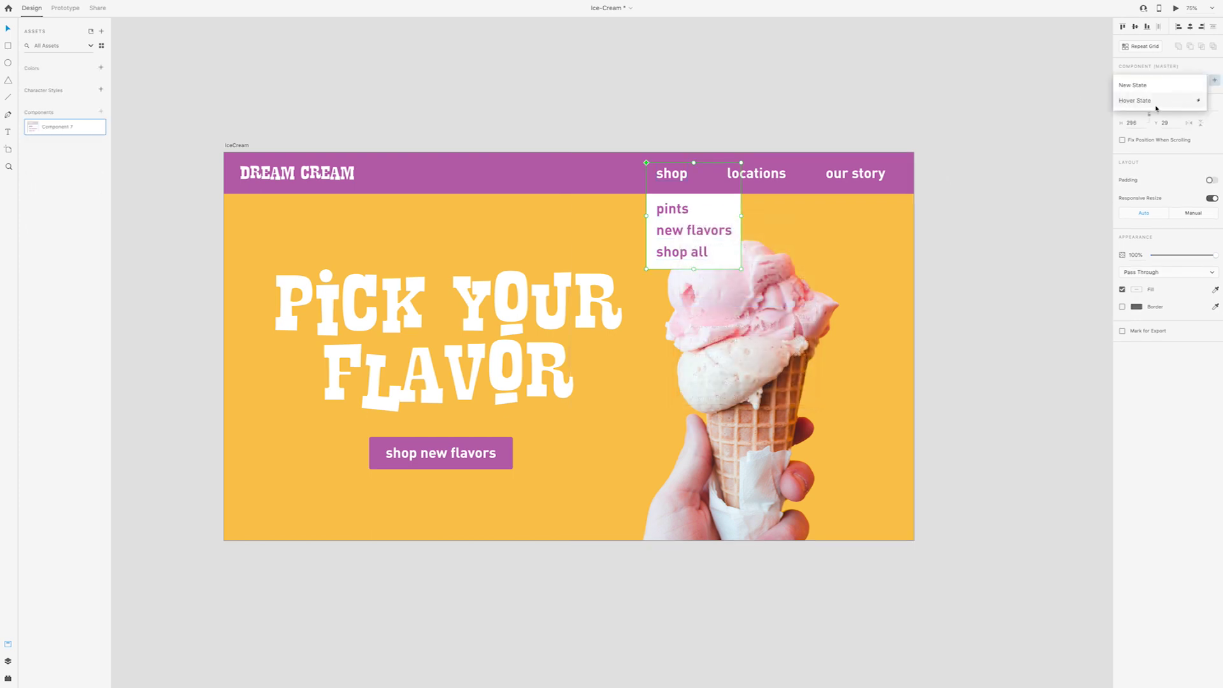
pyautogui.click(1140, 103)
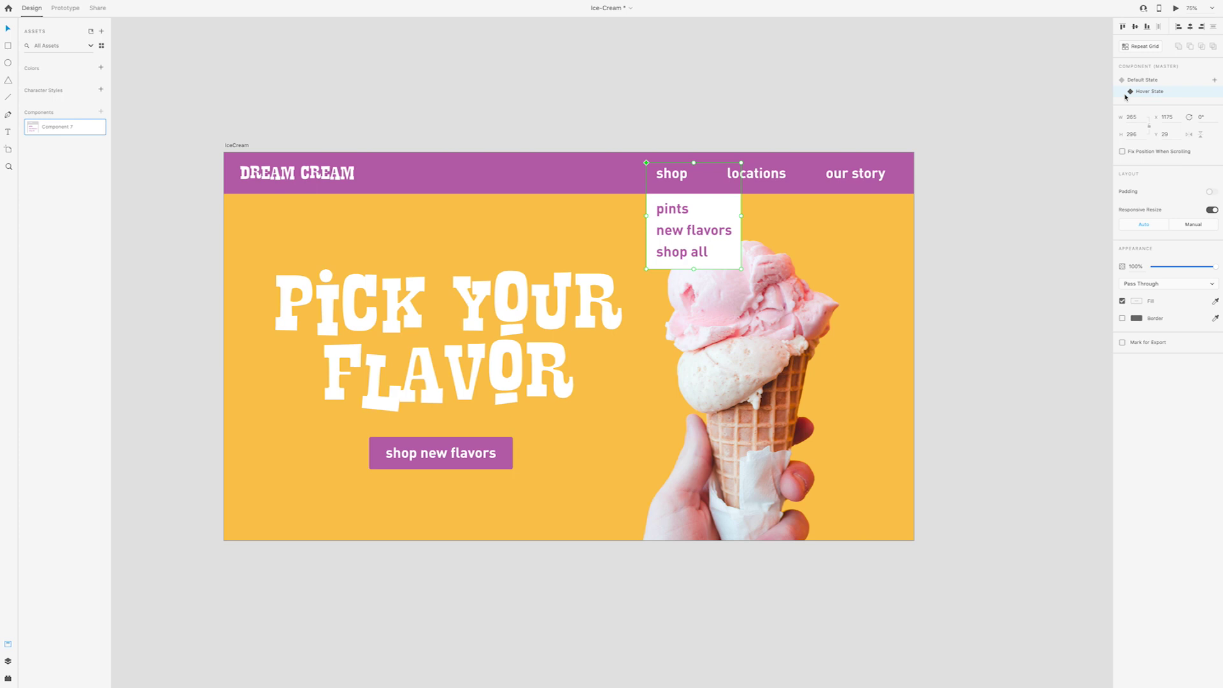
pyautogui.click(1144, 81)
# - Fade the white box and the three menu items to 0% opacity in the default state
pyautogui.doubleClick(650, 209)
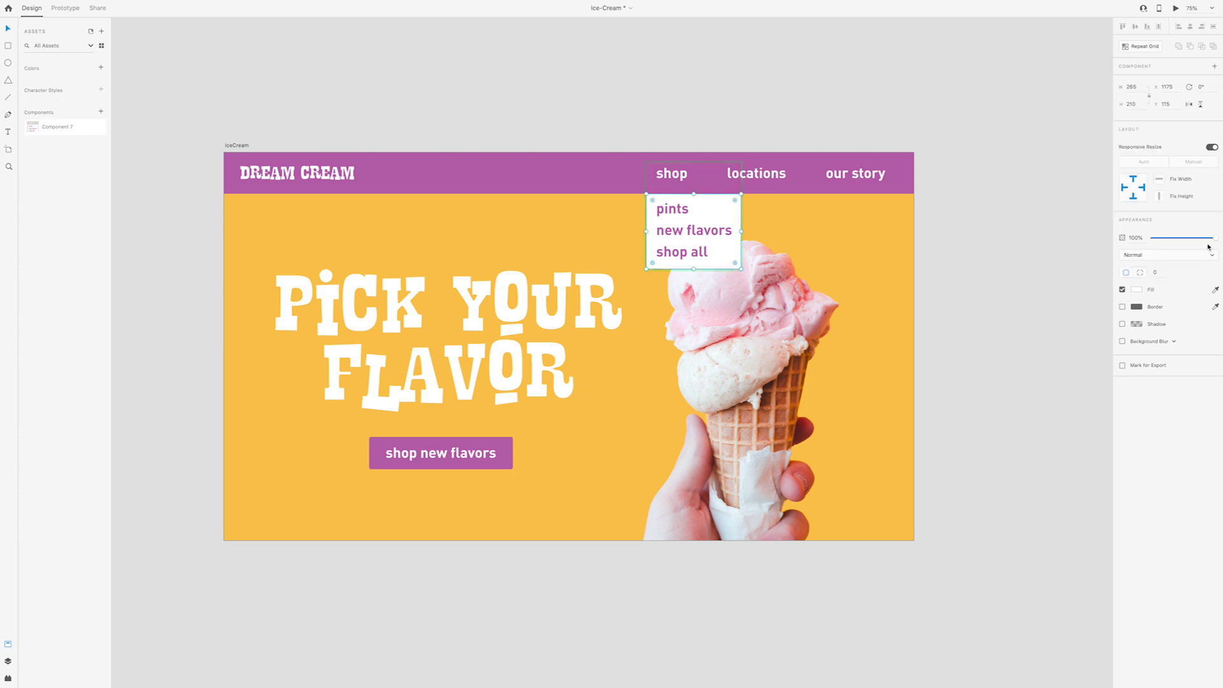
pyautogui.moveTo(1209, 240); pyautogui.dragTo(1151, 239)
pyautogui.doubleClick(671, 209)
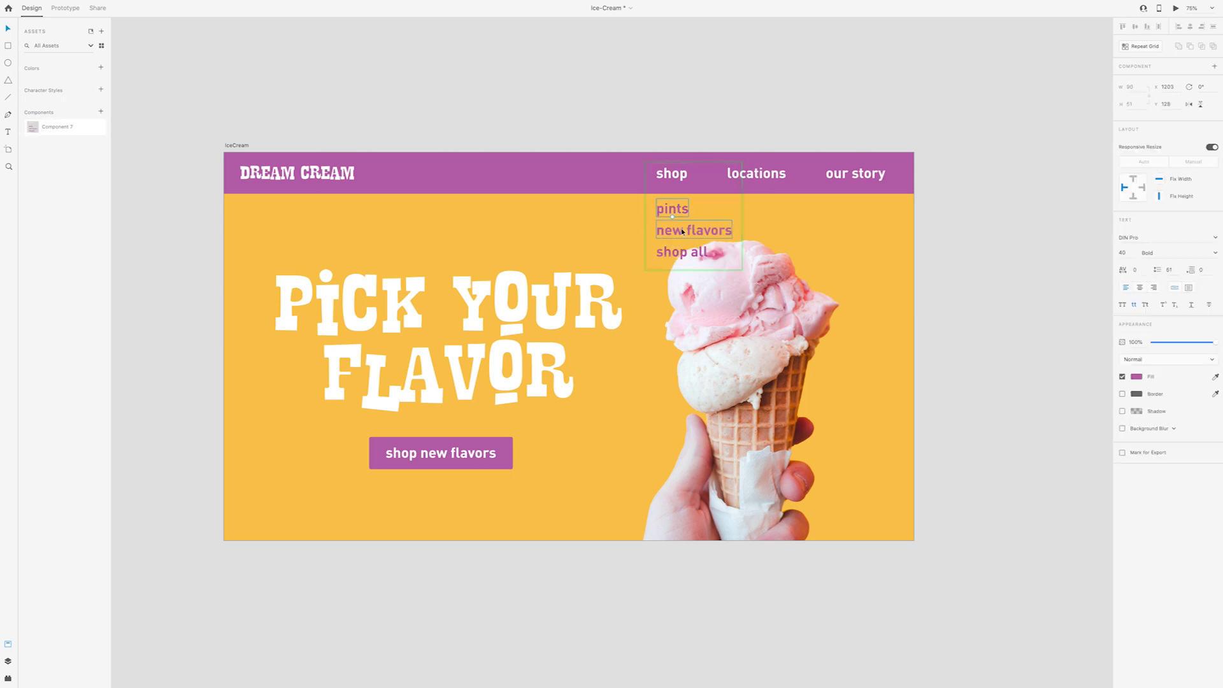
pyautogui.keyDown('shift'); pyautogui.click(681, 231); pyautogui.keyUp('shift')
pyautogui.keyDown('shift'); pyautogui.click(707, 252); pyautogui.keyUp('shift')
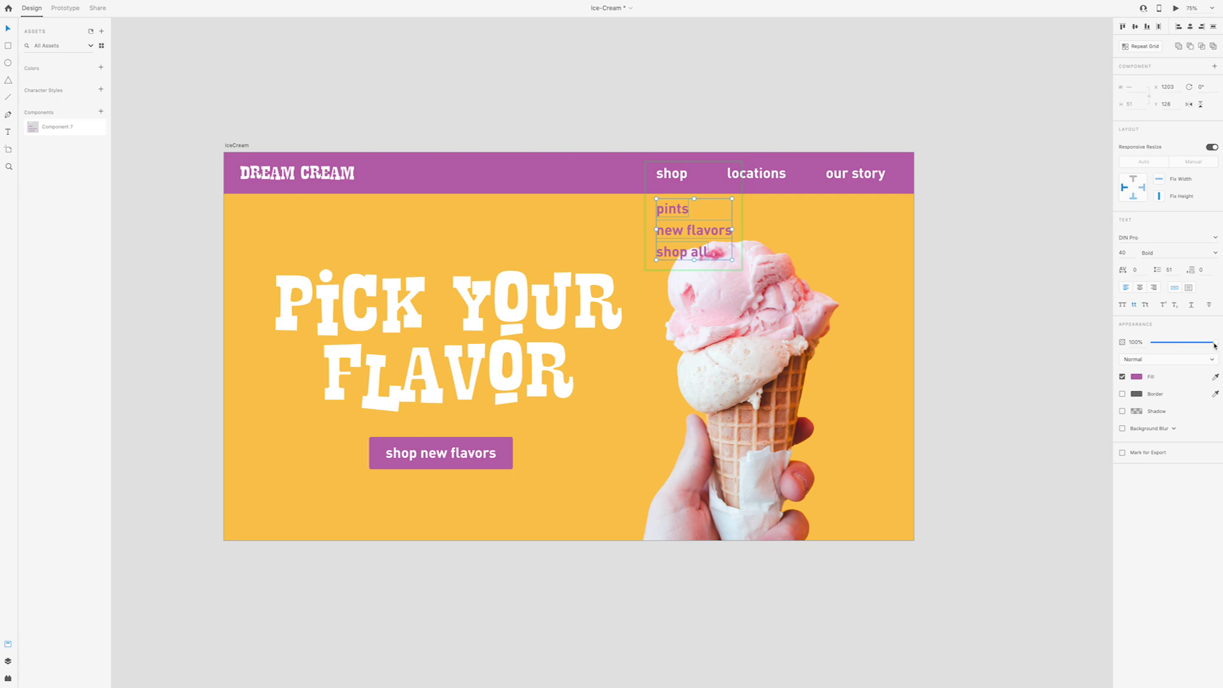
pyautogui.moveTo(1214, 342); pyautogui.dragTo(1152, 343)
pyautogui.press('Escape')
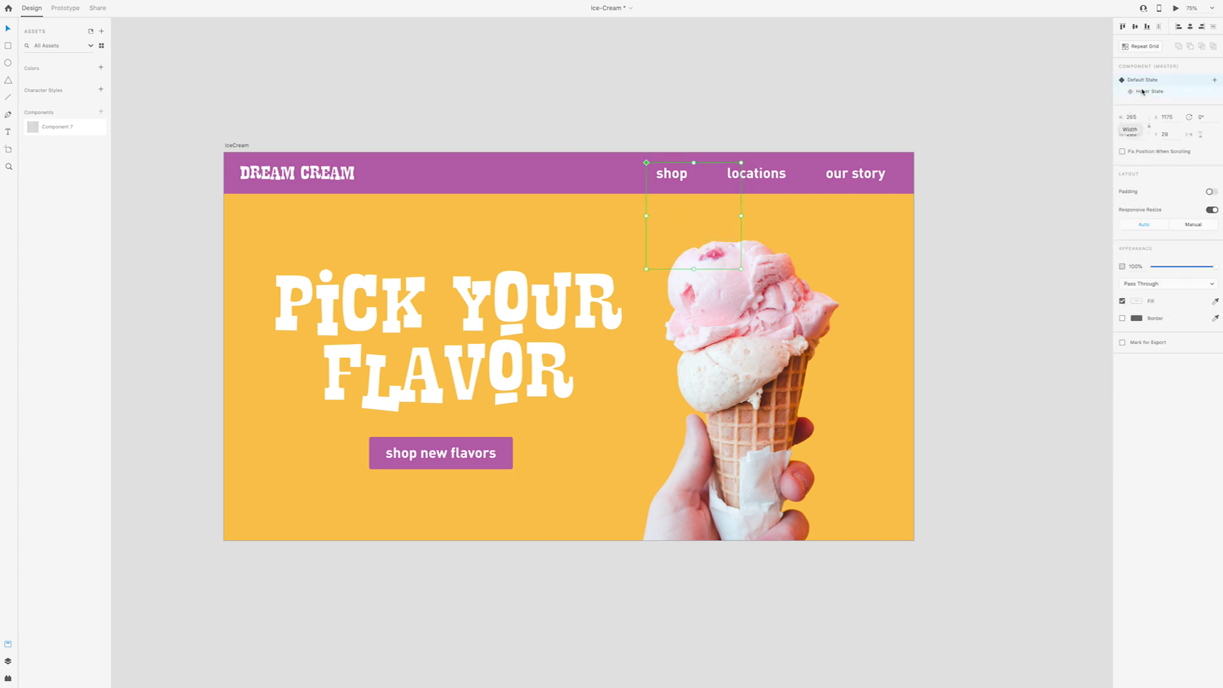
# - Restore the drop-down group to 100% opacity in the hover state
pyautogui.doubleClick(676, 212)
pyautogui.keyDown('shift'); pyautogui.click(694, 230); pyautogui.keyUp('shift')
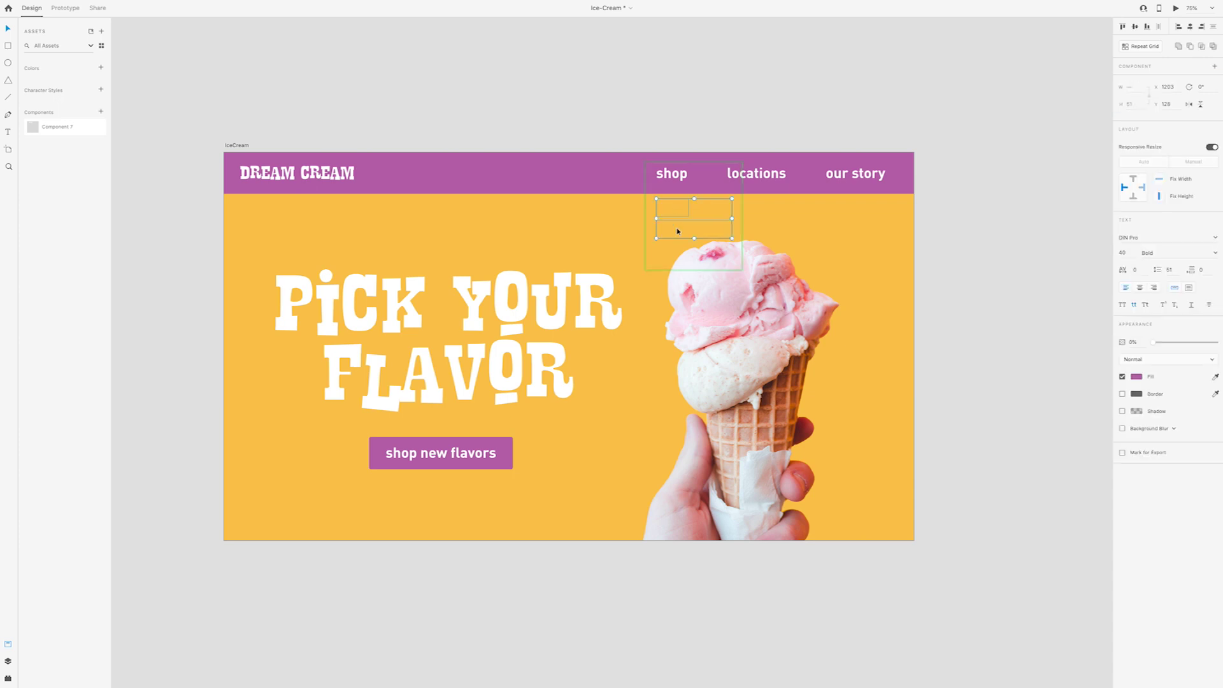
pyautogui.keyDown('shift'); pyautogui.click(707, 250); pyautogui.keyUp('shift')
pyautogui.press('Escape')
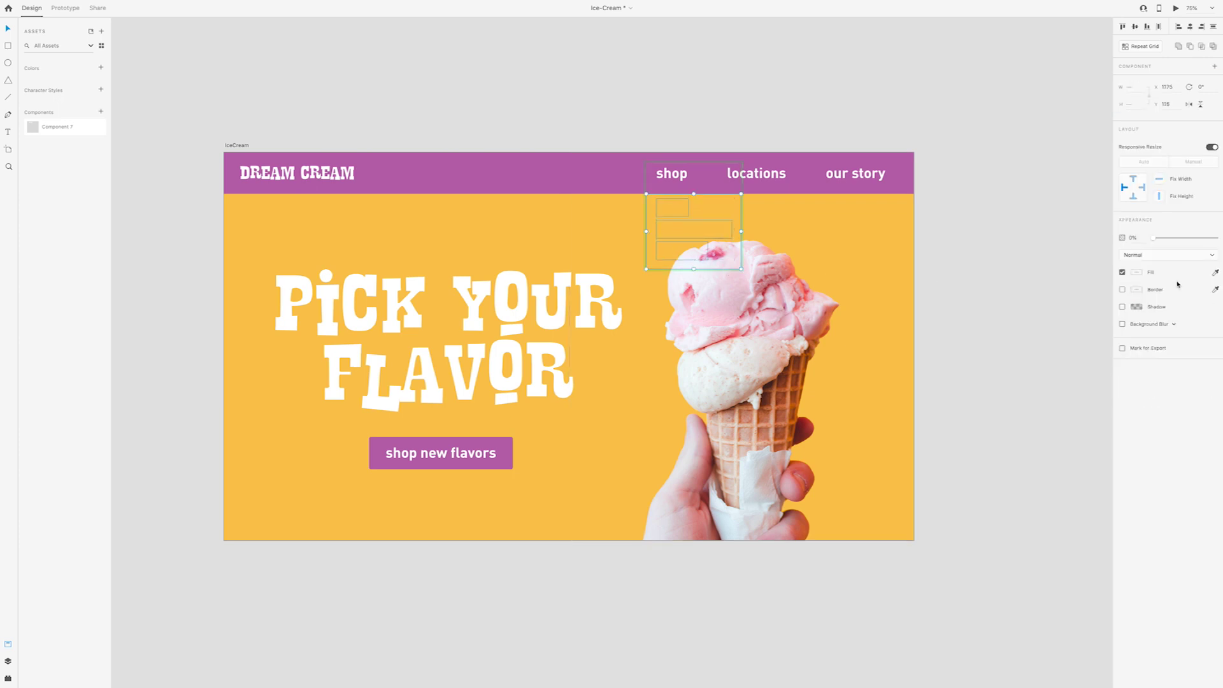
pyautogui.moveTo(1152, 240); pyautogui.dragTo(1214, 237)
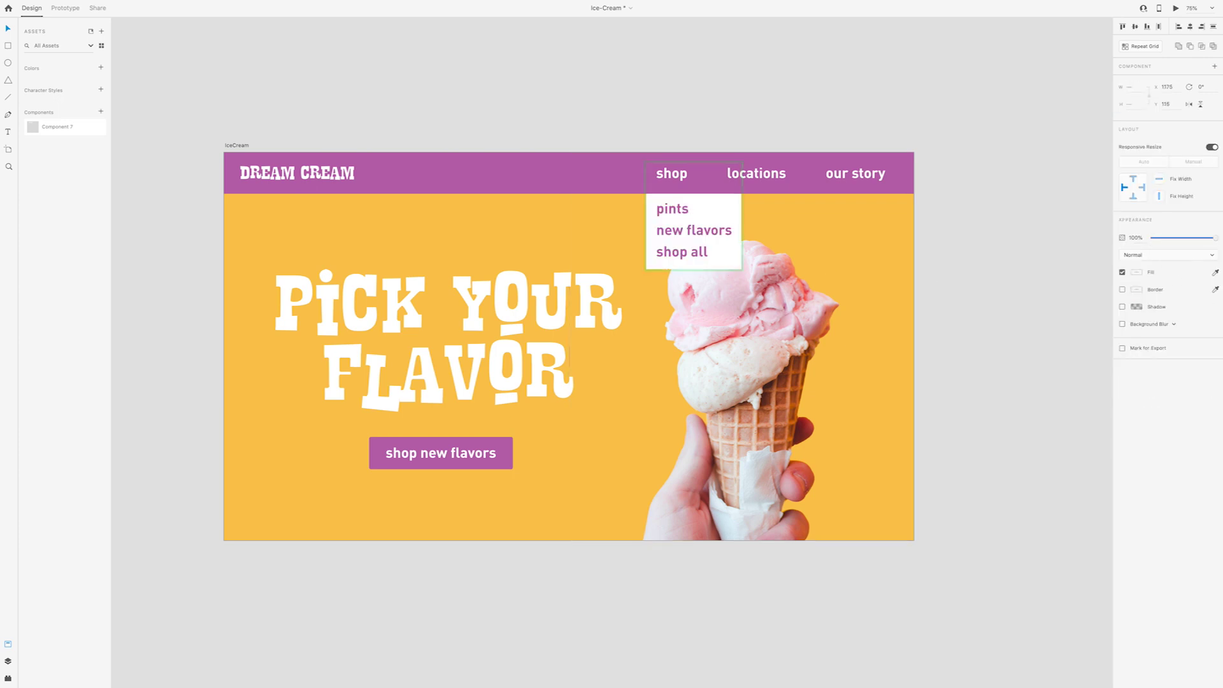
pyautogui.click(977, 174)
pyautogui.click(66, 9)
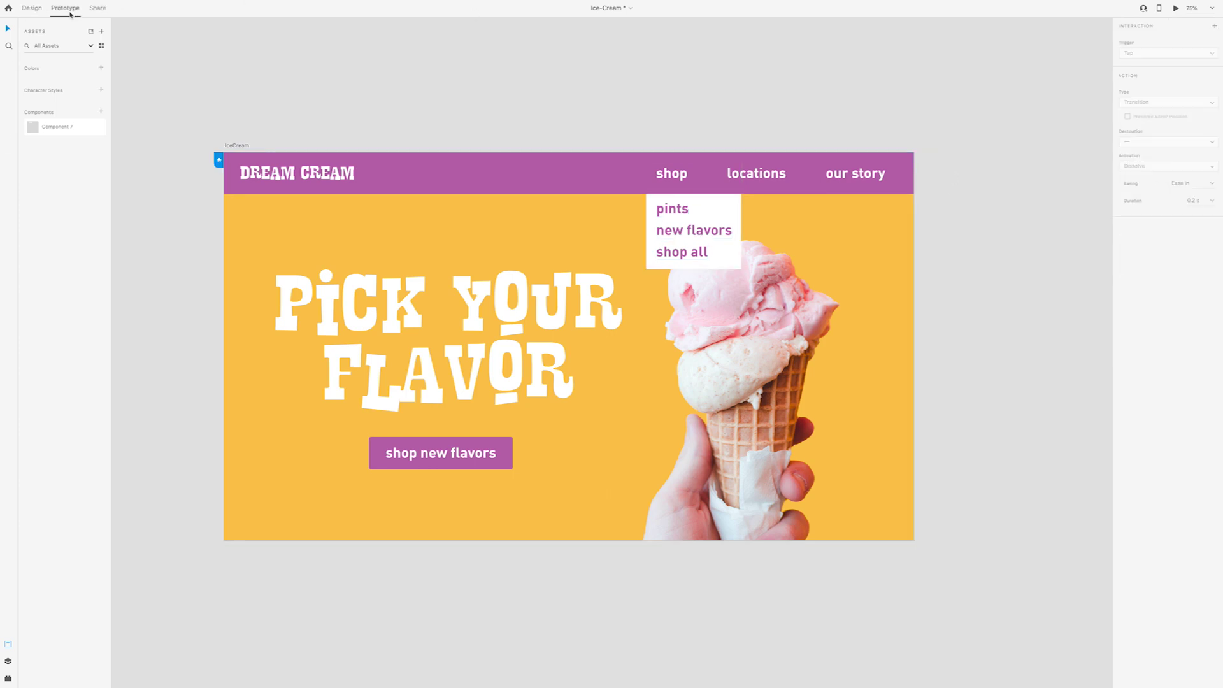
# - Give the shop component an Auto-Animate hover transition with Ease In-Out easing
pyautogui.click(675, 174)
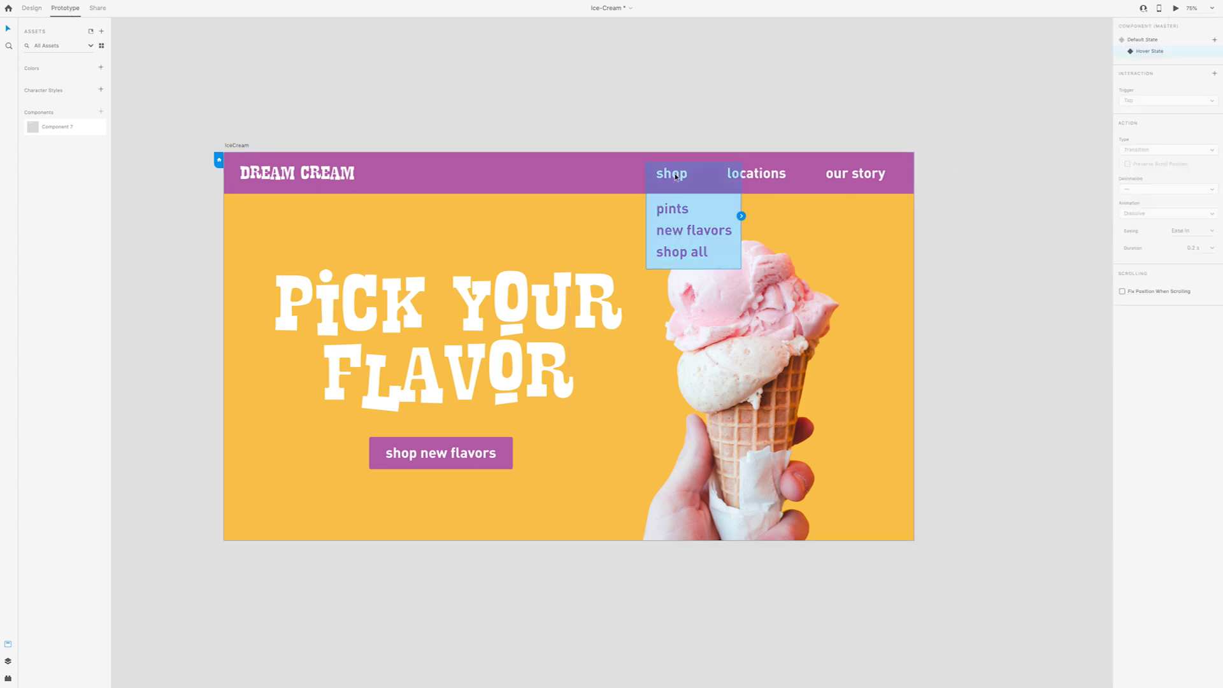
pyautogui.click(1139, 40)
pyautogui.click(1175, 150)
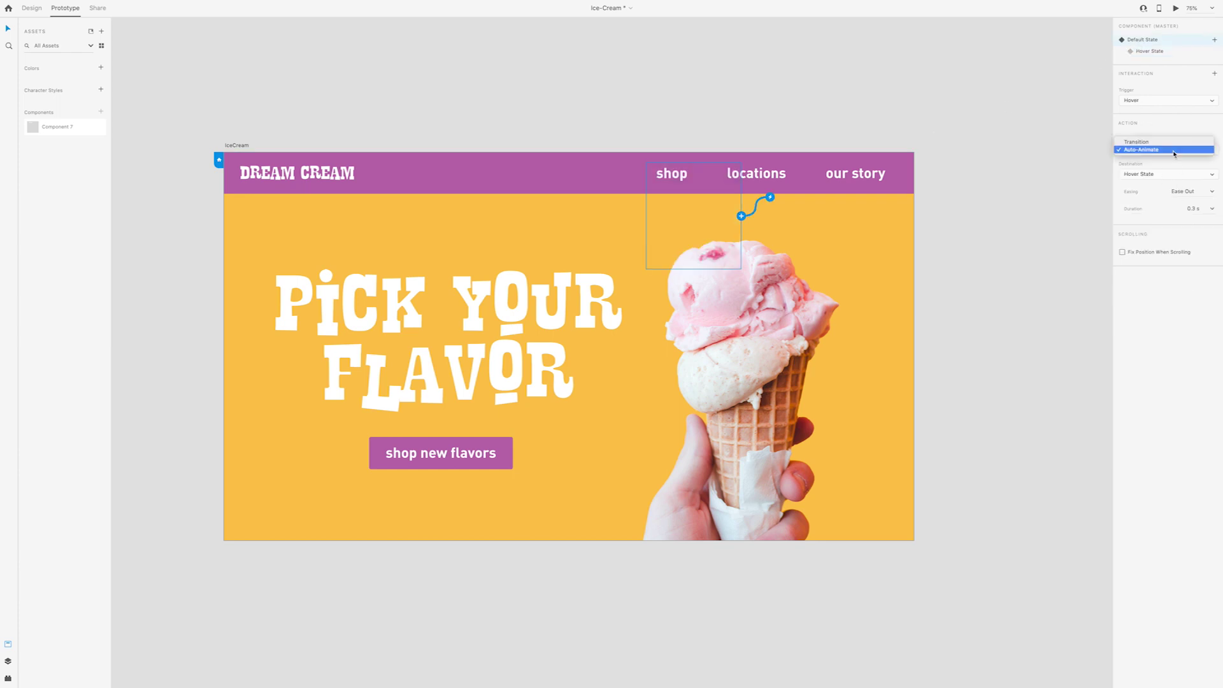
pyautogui.click(1175, 150)
pyautogui.click(1213, 192)
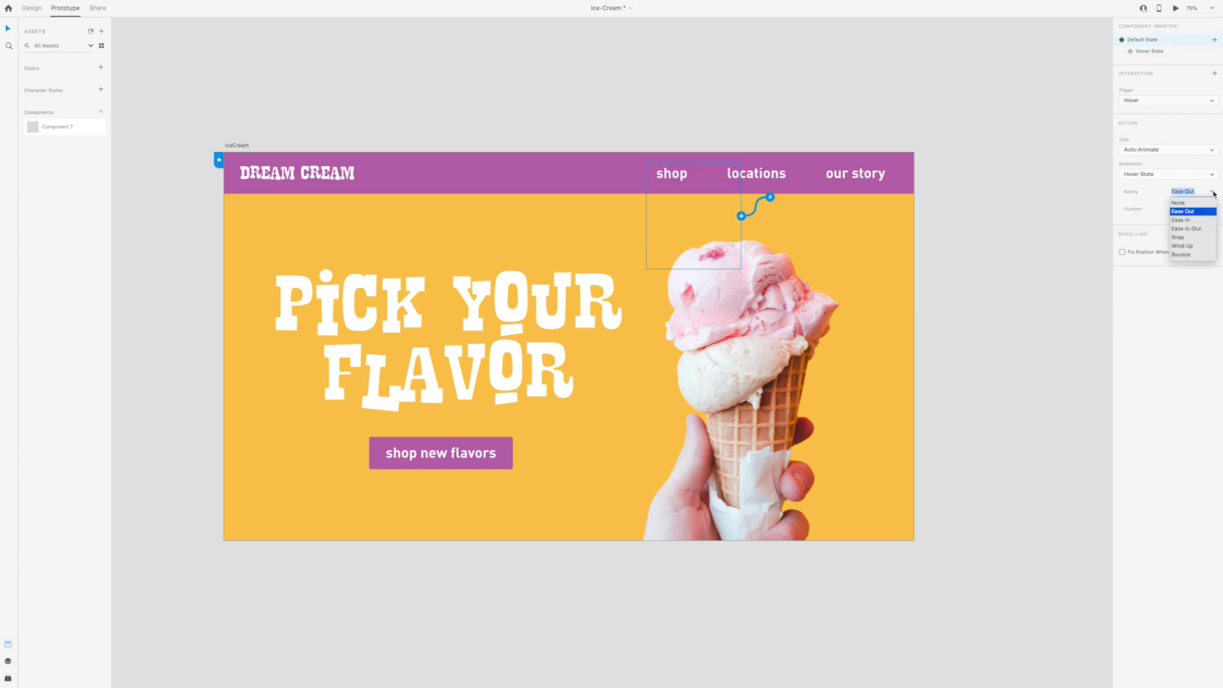
pyautogui.click(1189, 230)
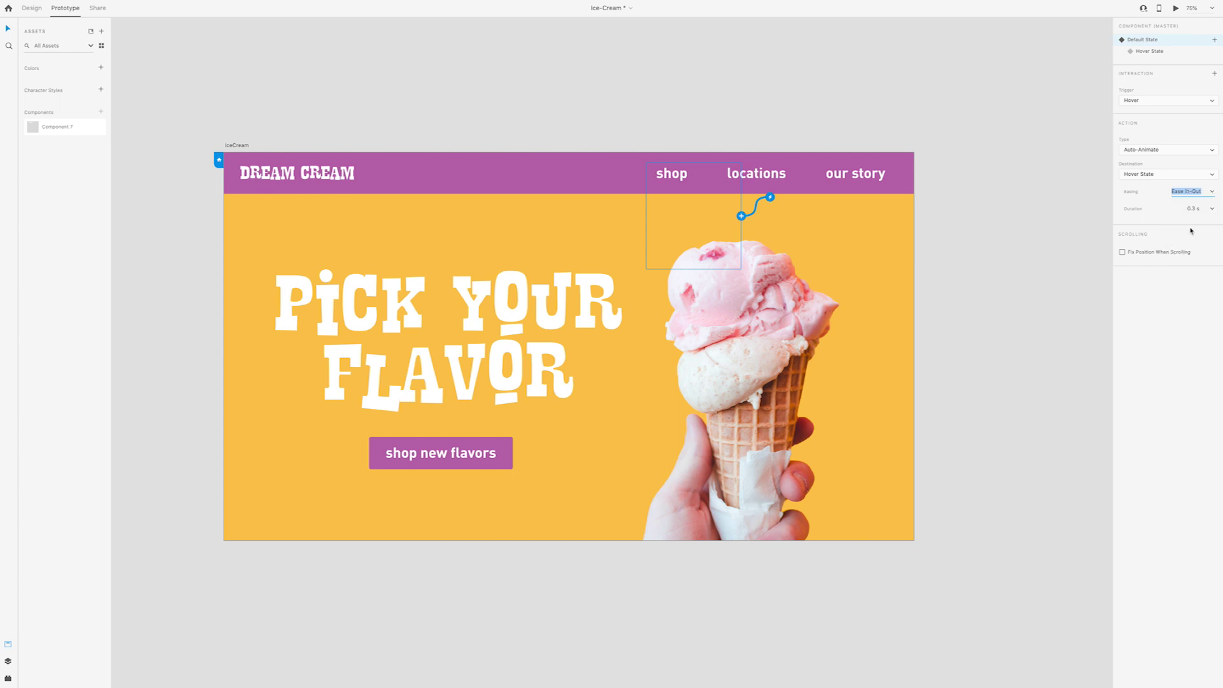
# - Preview the shop hover dropdown, then select the pints text and dropdown box
pyautogui.click(1175, 9)
pyautogui.moveTo(748, 113)
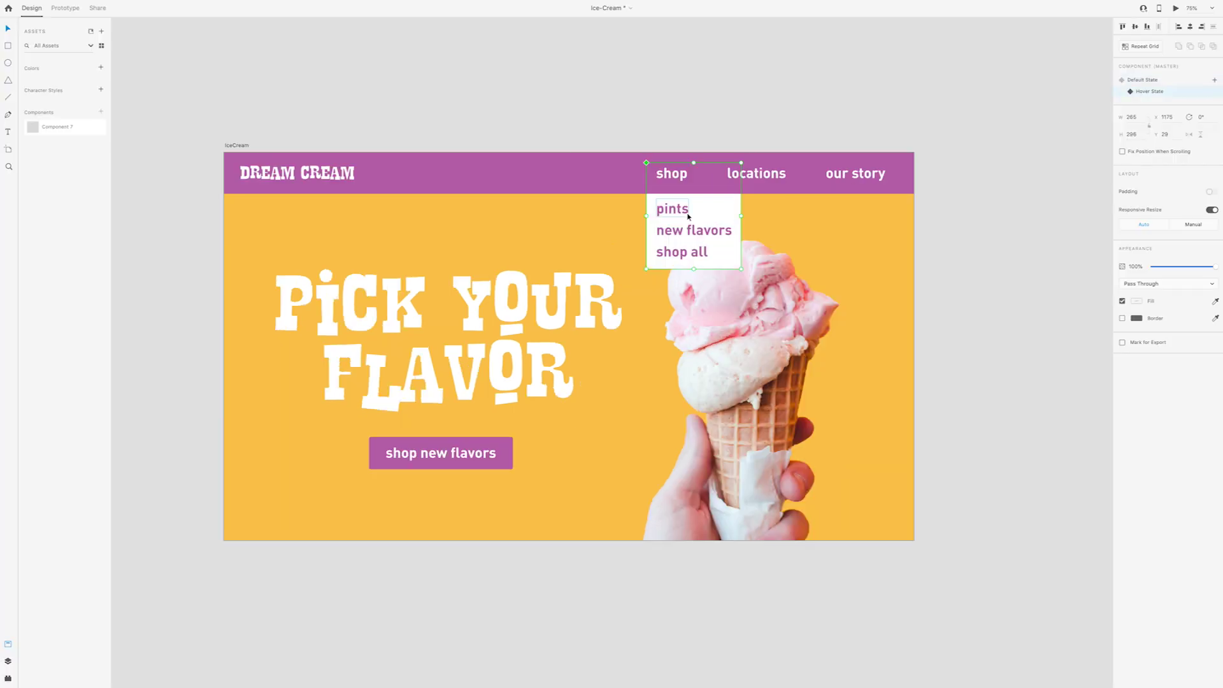
pyautogui.doubleClick(677, 212)
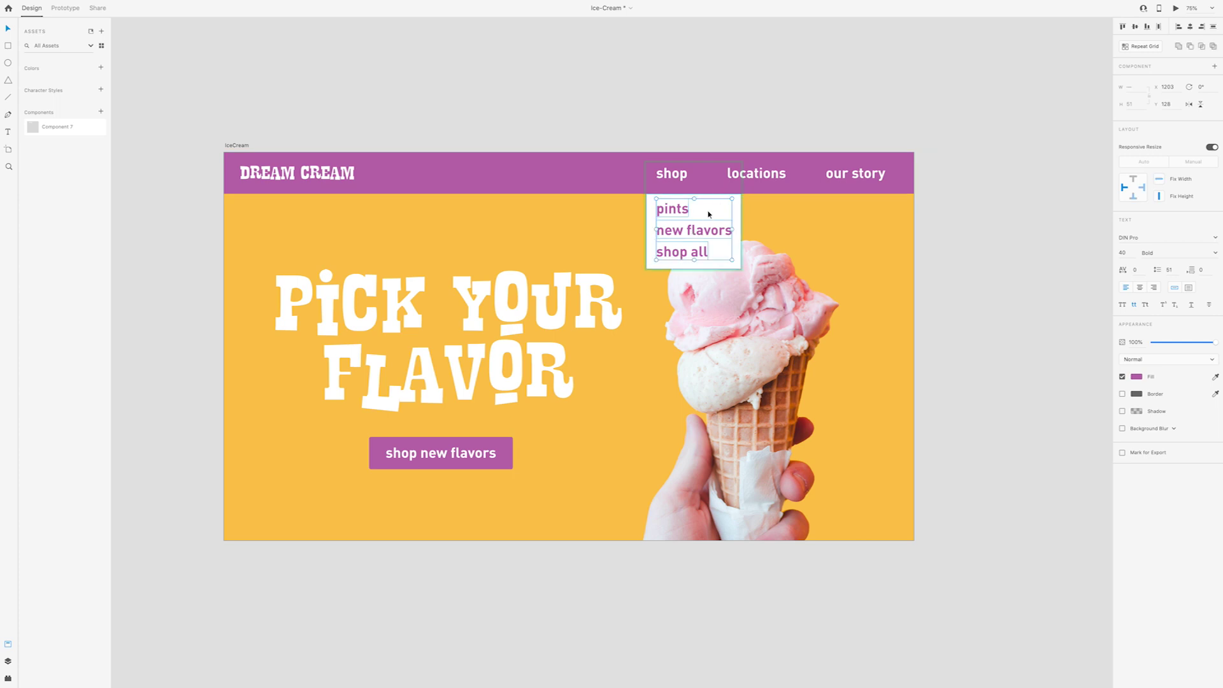
pyautogui.click(709, 212)
# - Place the city dropdown under locations as a component with a Hover State, back on Default State
pyautogui.moveTo(710, 212); pyautogui.dragTo(780, 217)
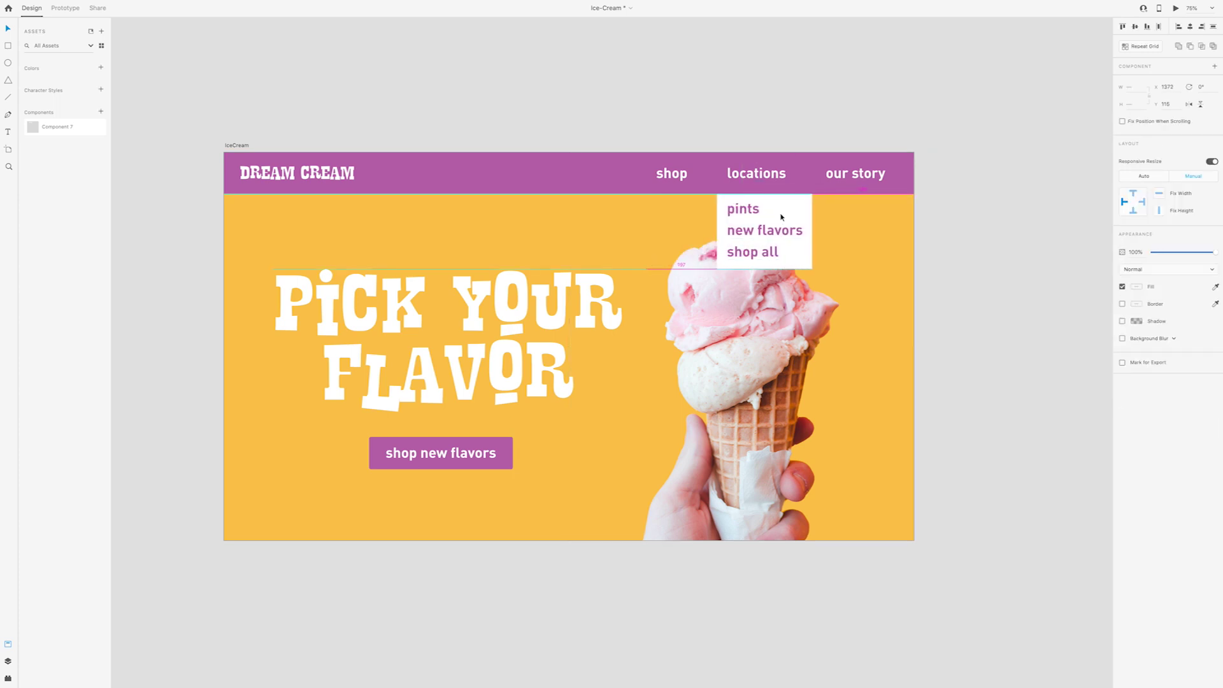
pyautogui.moveTo(780, 217); pyautogui.dragTo(782, 217)
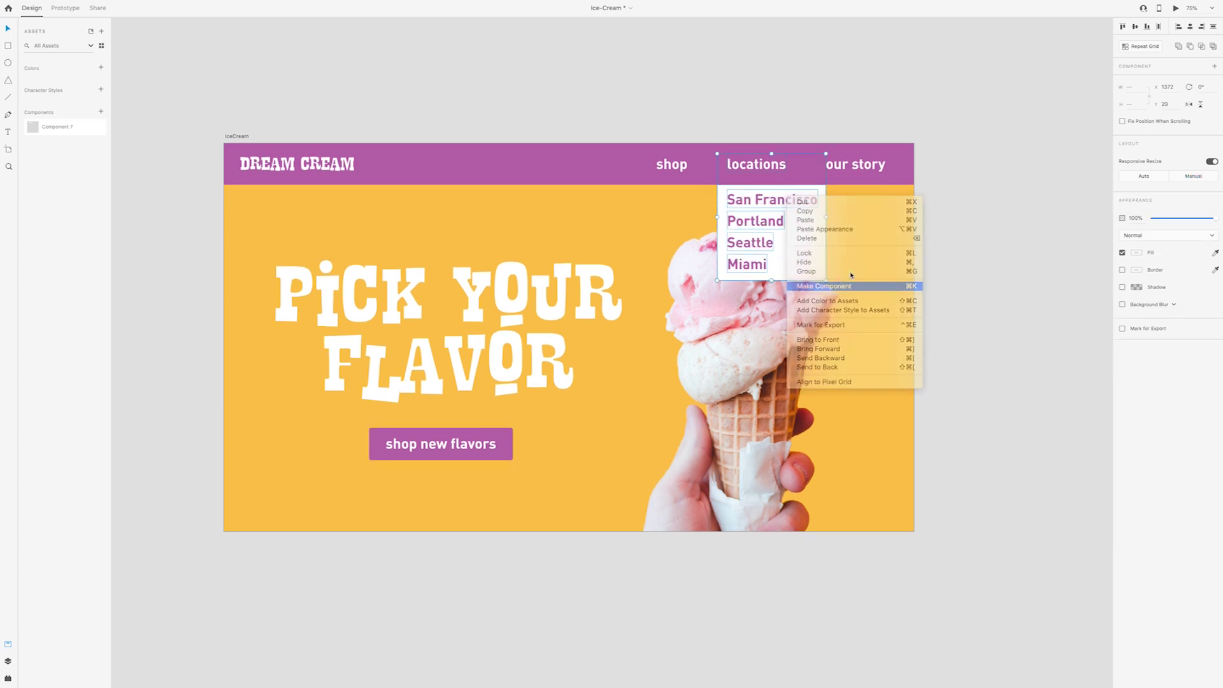
pyautogui.click(820, 286)
pyautogui.click(1213, 81)
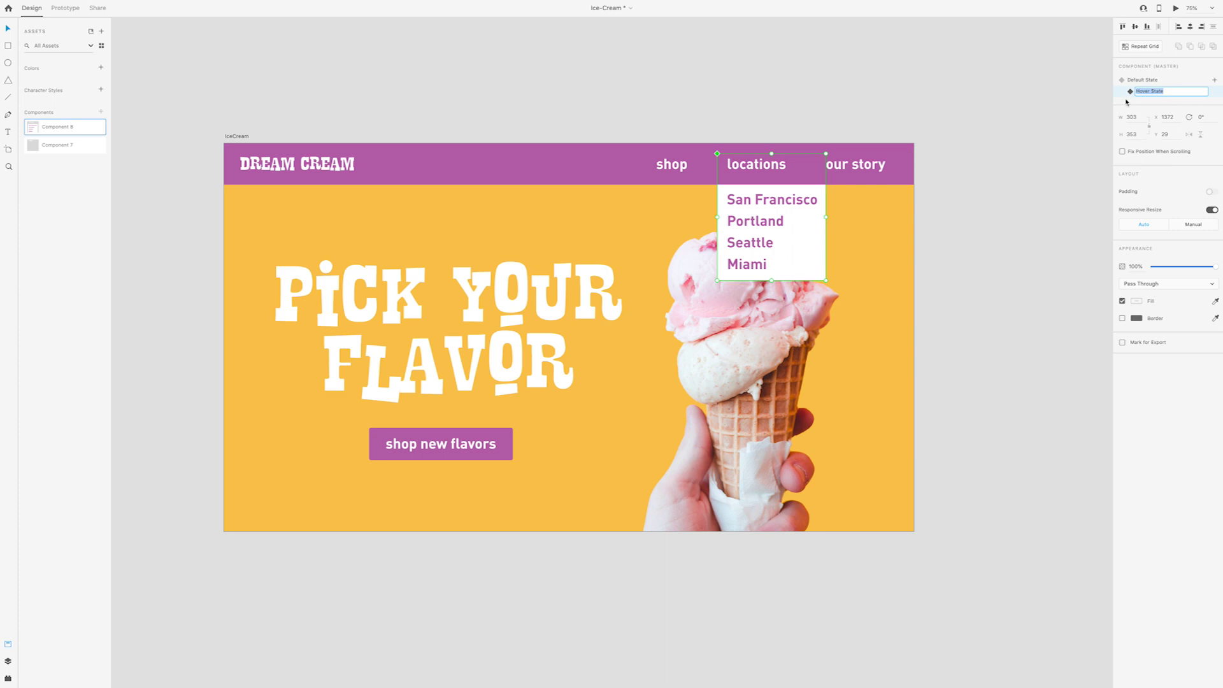
pyautogui.press('Return')
pyautogui.click(1139, 81)
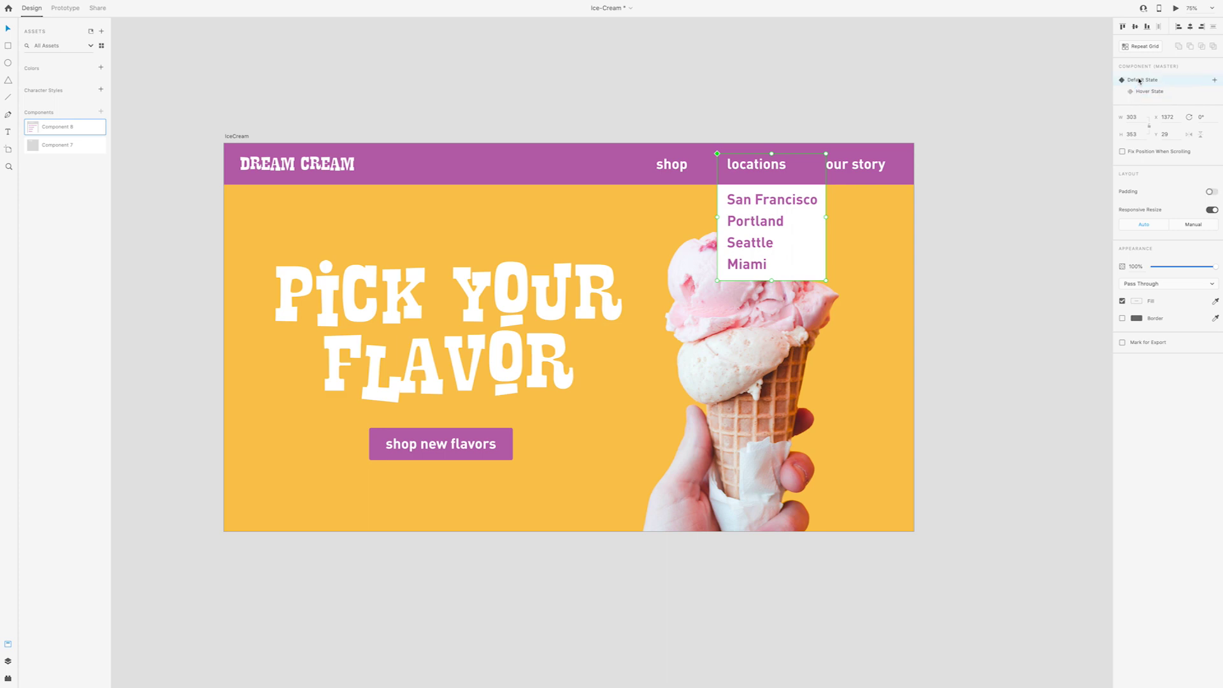
# - Set the city dropdown's opacity to 0% in the default state
pyautogui.doubleClick(774, 206)
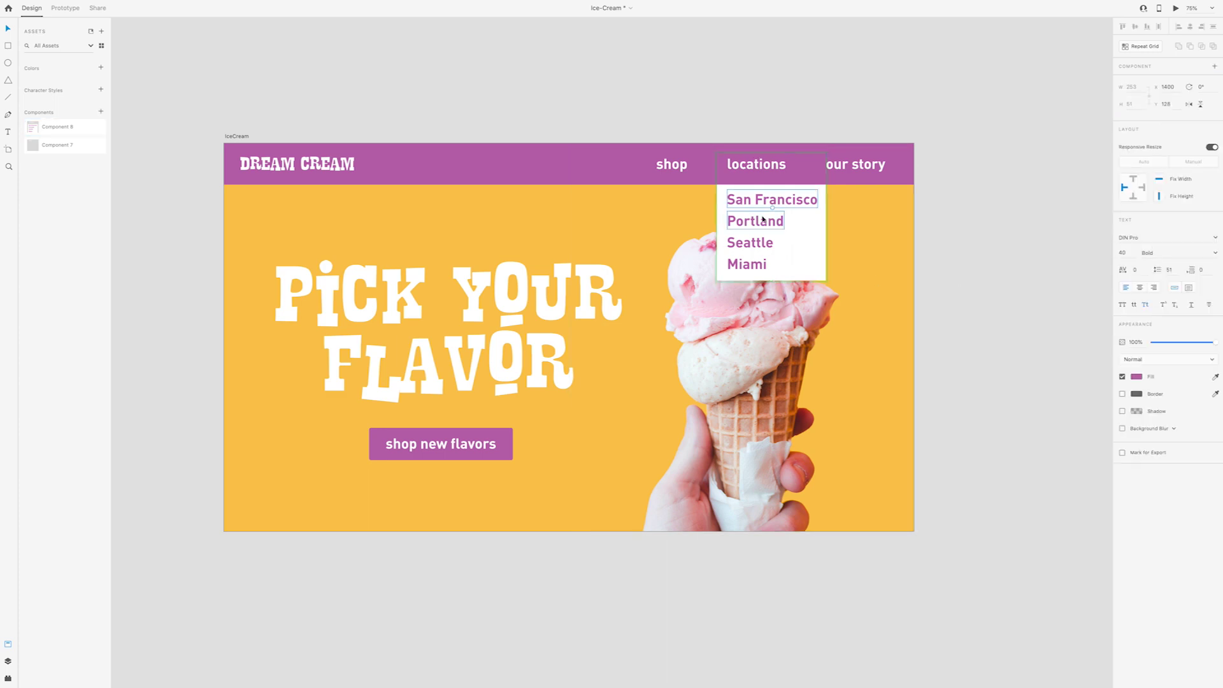
pyautogui.keyDown('shift'); pyautogui.click(758, 249); pyautogui.keyUp('shift')
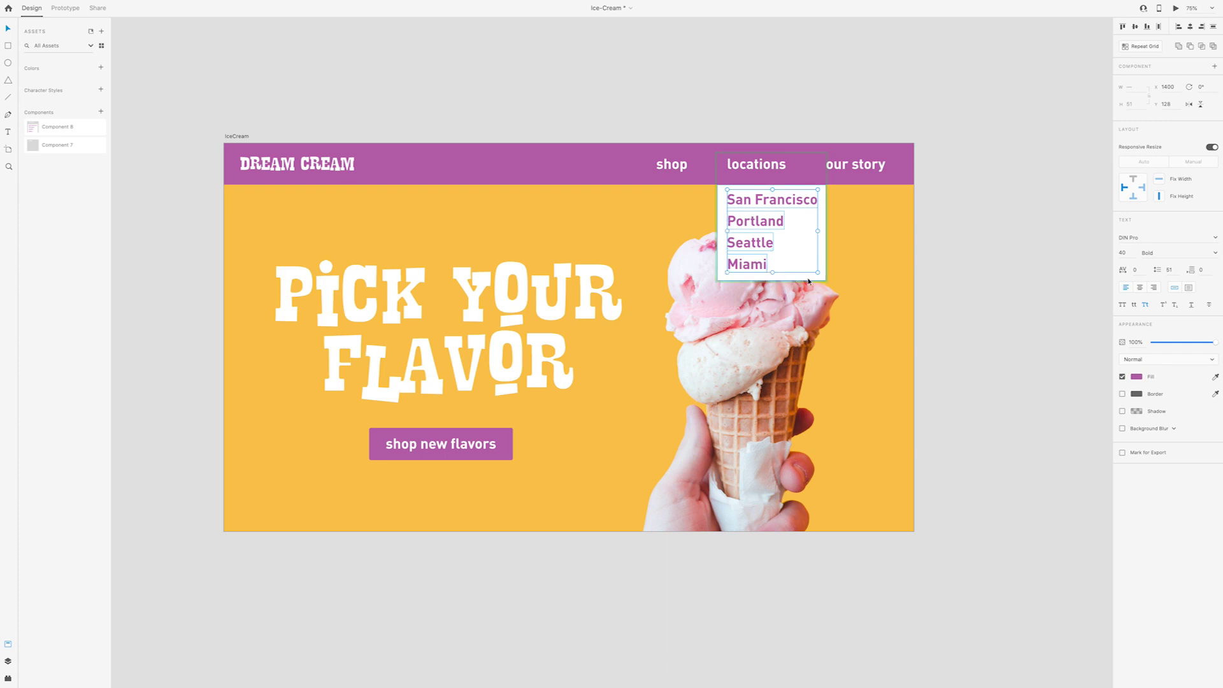
pyautogui.press('Escape')
pyautogui.moveTo(1213, 237); pyautogui.dragTo(1060, 240)
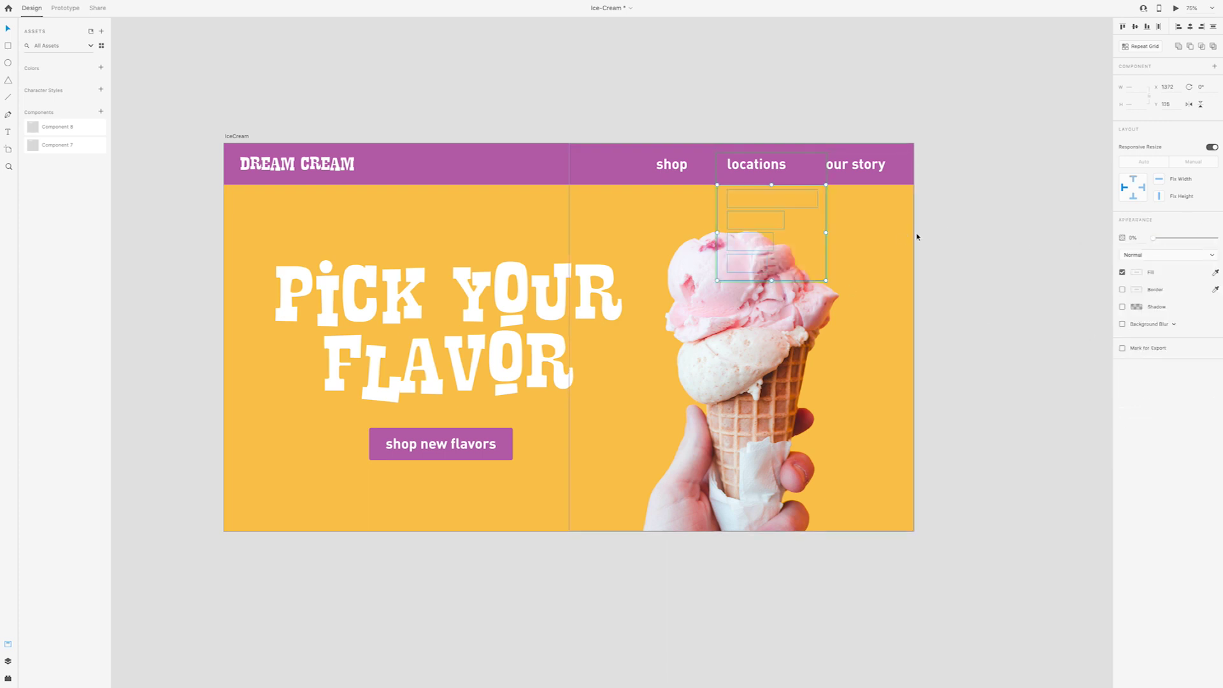
# - Bring the city dropdown back to 100% opacity in the hover state
pyautogui.doubleClick(762, 206)
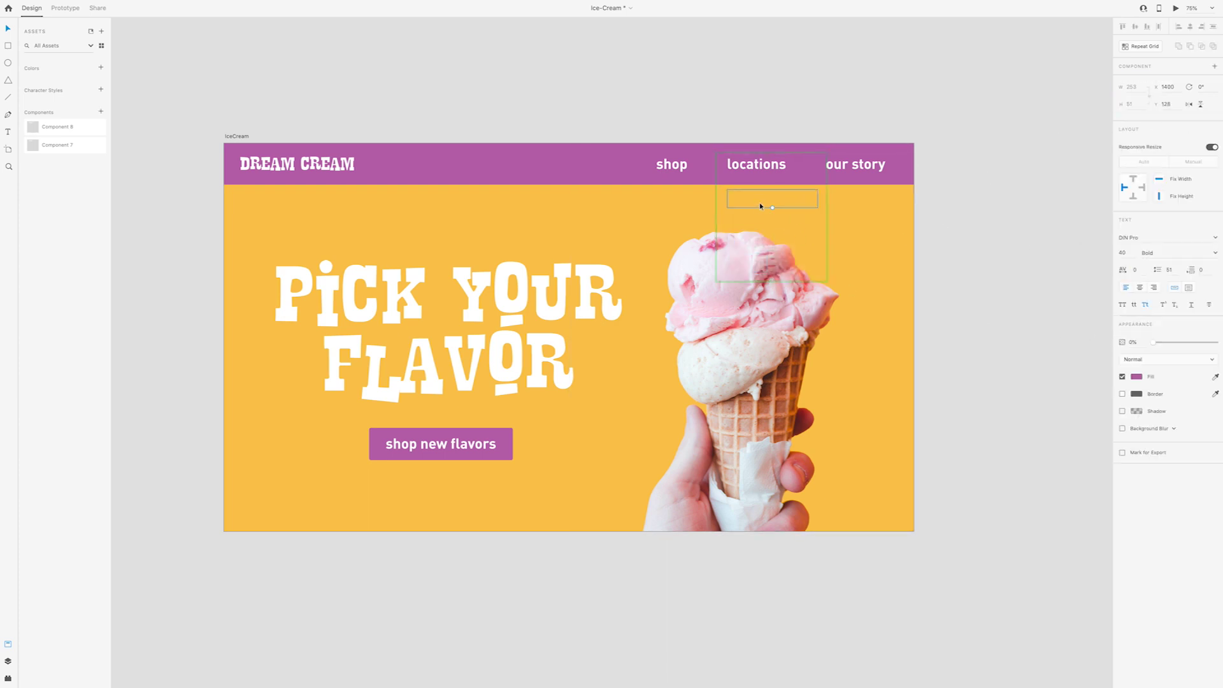
pyautogui.keyDown('shift'); pyautogui.click(760, 219); pyautogui.keyUp('shift')
pyautogui.keyDown('shift'); pyautogui.click(760, 241); pyautogui.keyUp('shift')
pyautogui.keyDown('shift'); pyautogui.click(758, 262); pyautogui.keyUp('shift')
pyautogui.keyDown('shift'); pyautogui.click(759, 272); pyautogui.keyUp('shift')
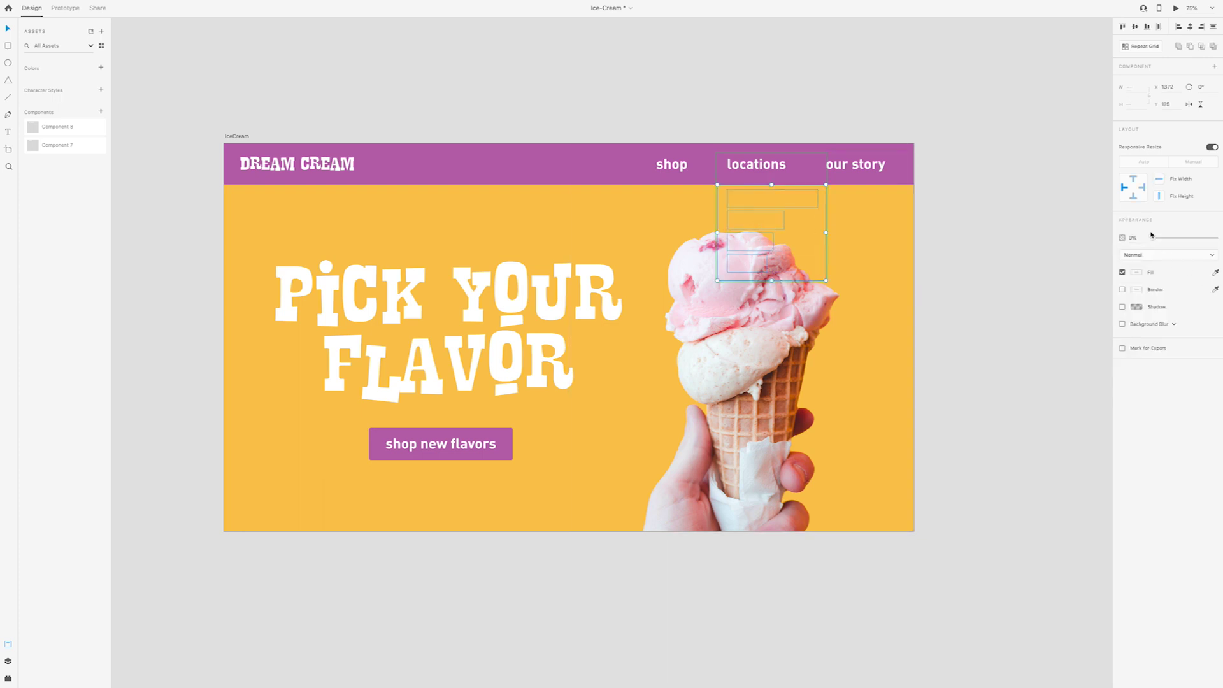
pyautogui.moveTo(1151, 235); pyautogui.dragTo(1216, 237)
# - Verify both states, then trim the our story dropdown to about us, contact us and blog
pyautogui.click(1002, 249)
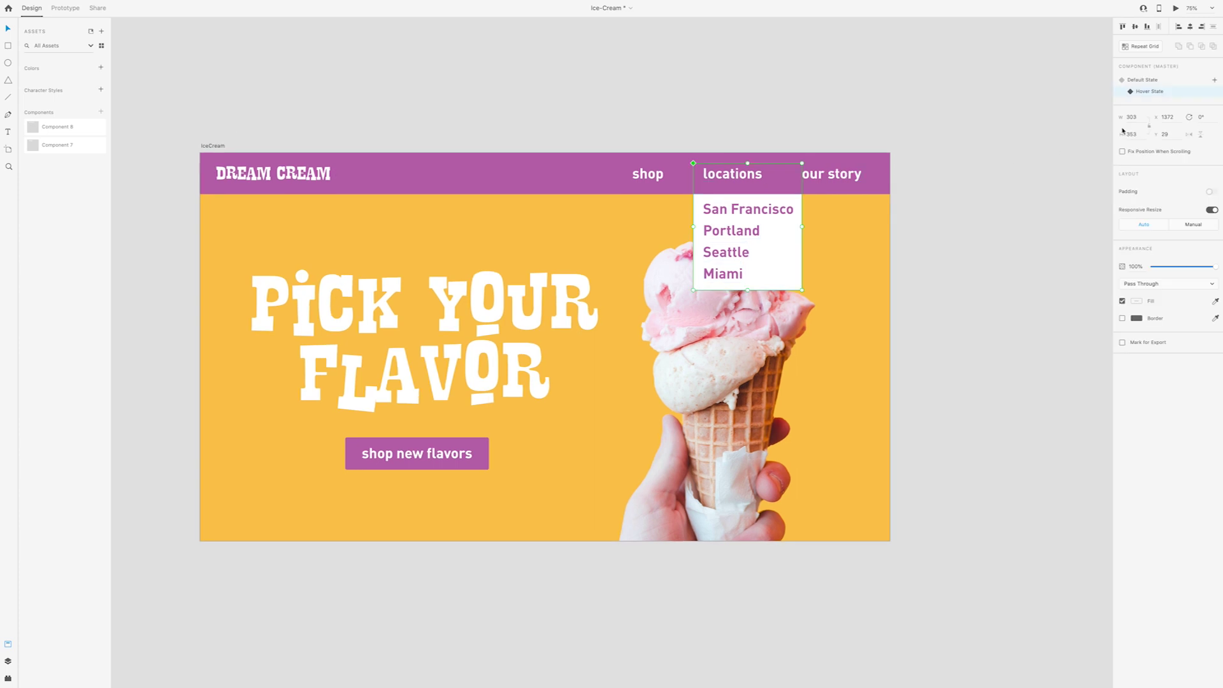
pyautogui.click(1144, 81)
pyautogui.click(1143, 80)
pyautogui.write('about us')
pyautogui.doubleClick(827, 231)
pyautogui.press('BackSpace')
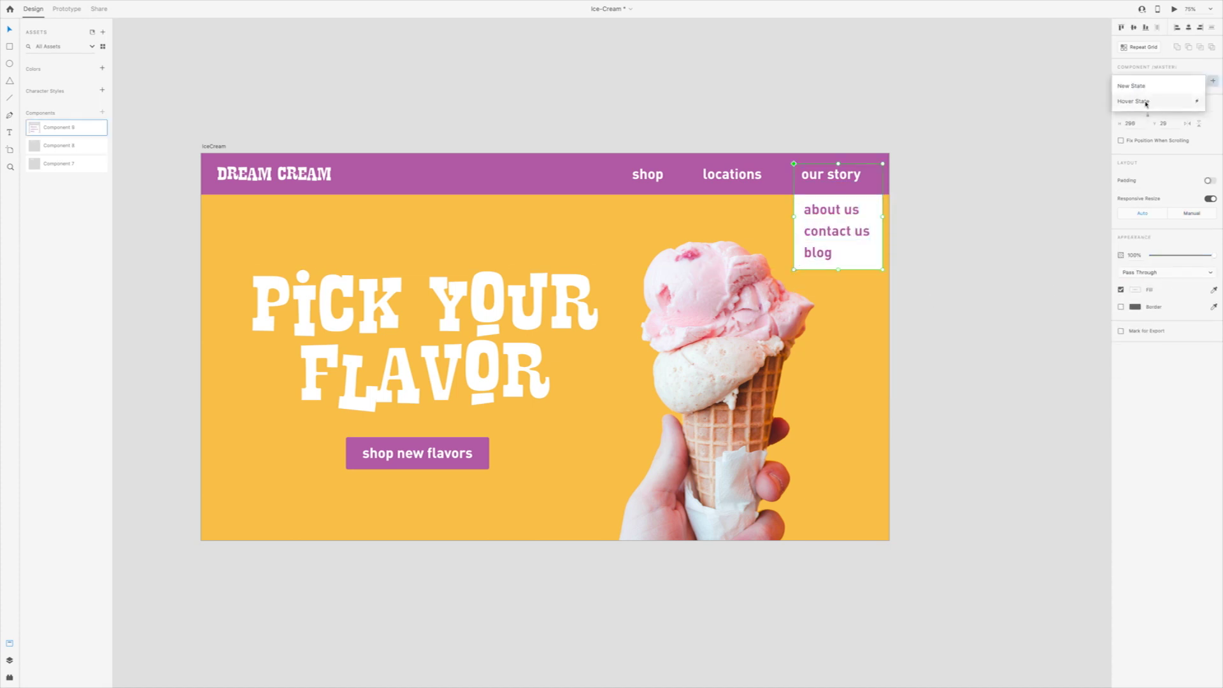
pyautogui.click(1146, 101)
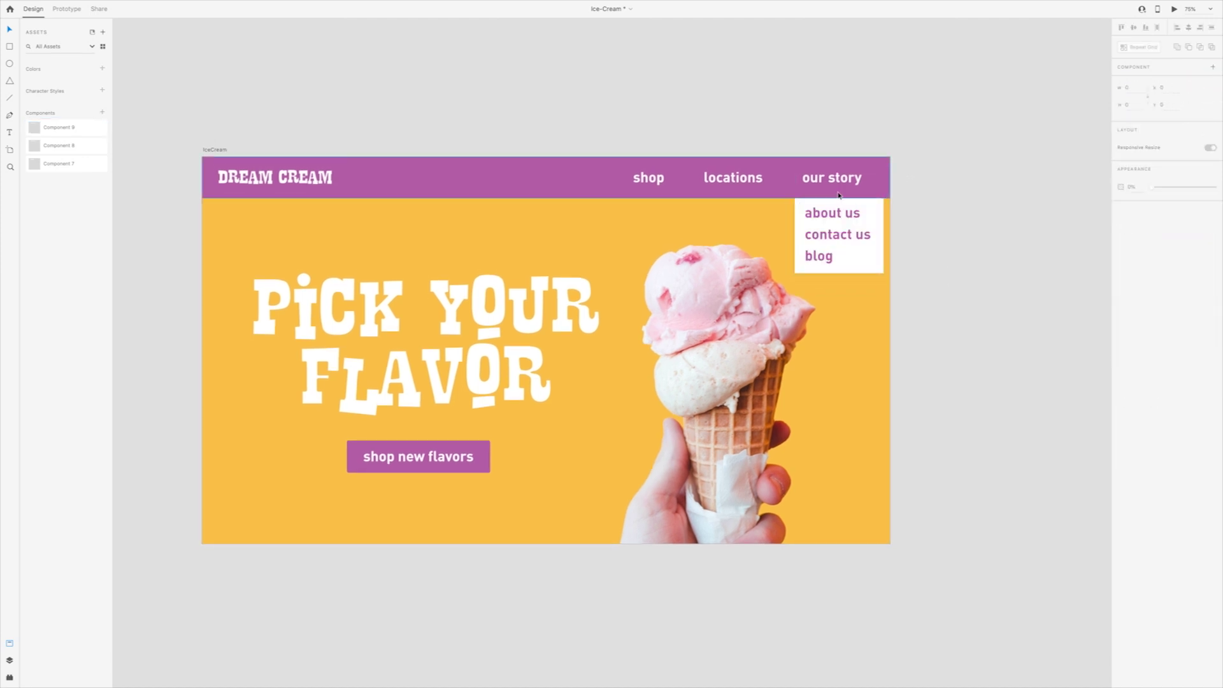
# - Give the our story hover animation Ease In-Out easing and launch Desktop Preview
pyautogui.click(1212, 193)
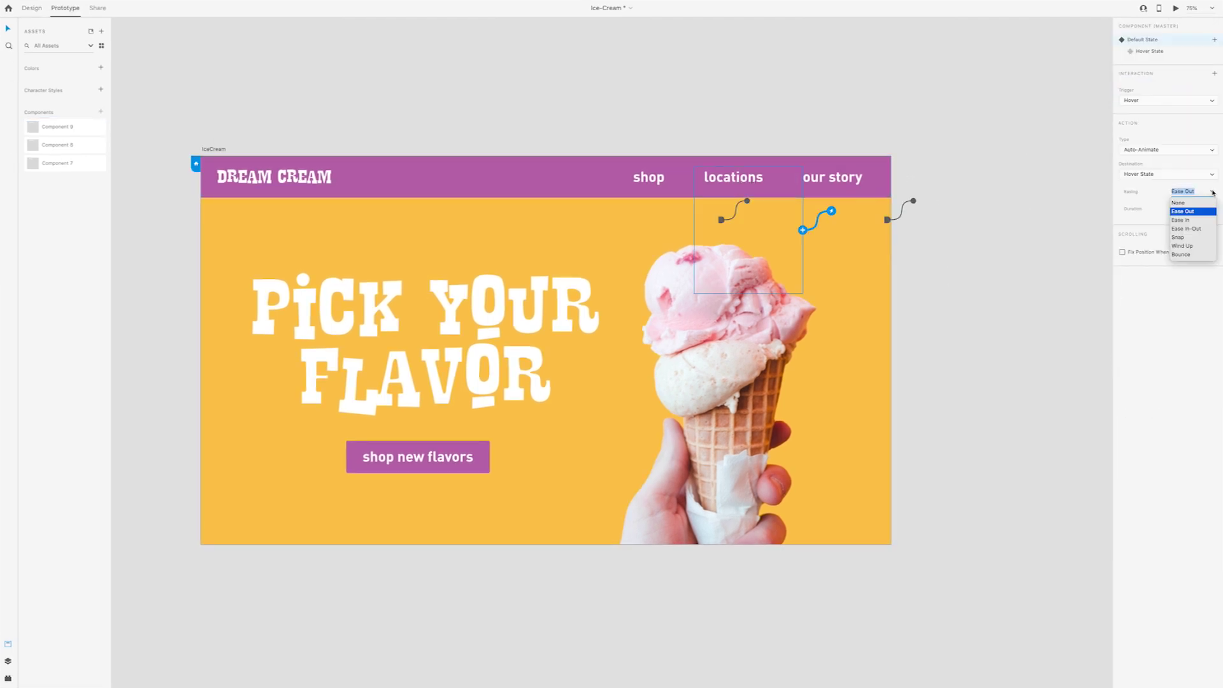
pyautogui.click(947, 224)
pyautogui.click(863, 202)
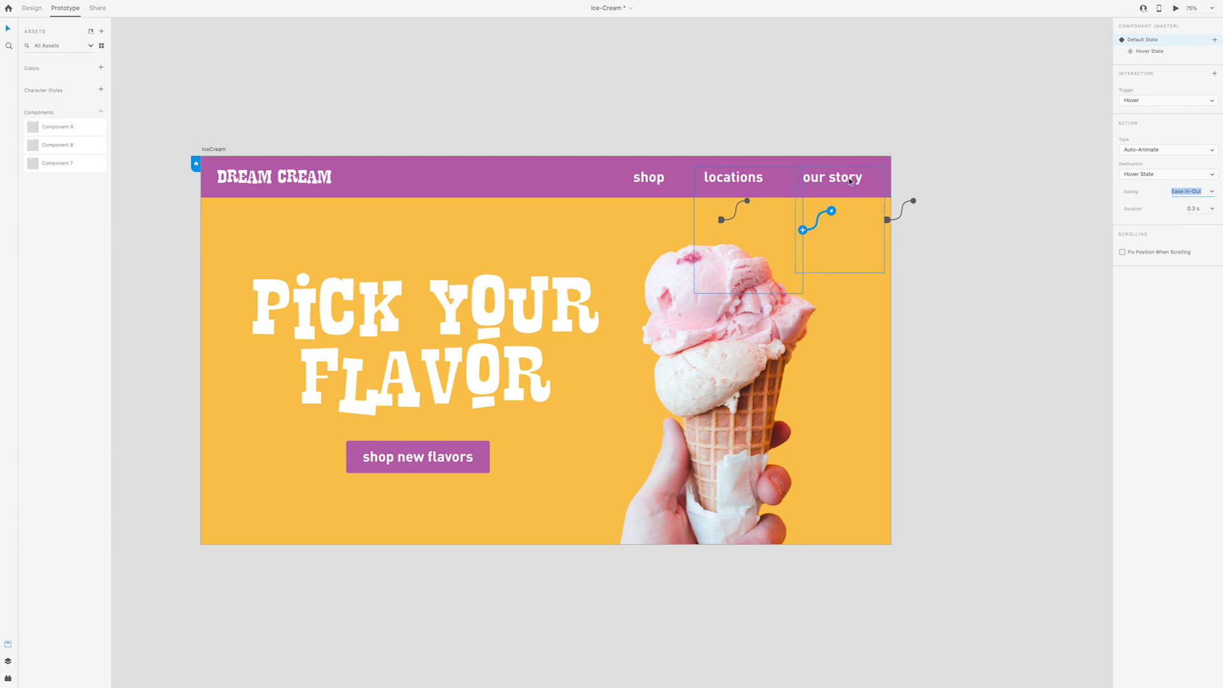
pyautogui.click(1213, 192)
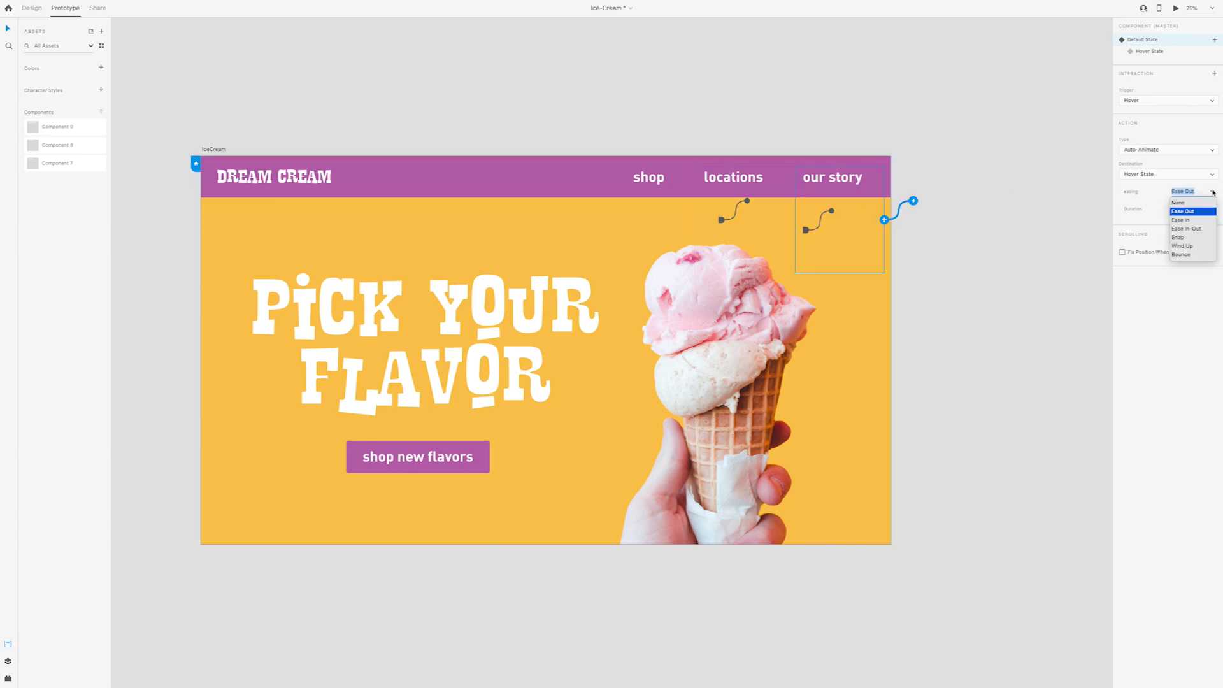
pyautogui.click(1187, 228)
pyautogui.click(1005, 255)
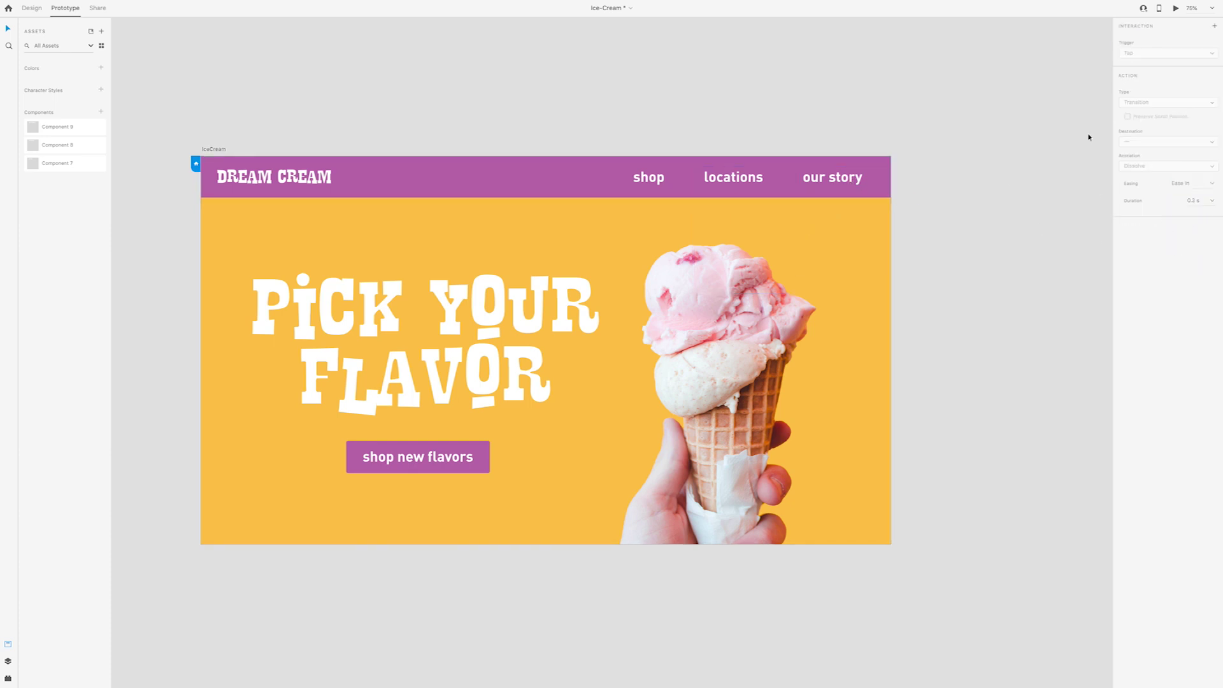
pyautogui.click(1175, 9)
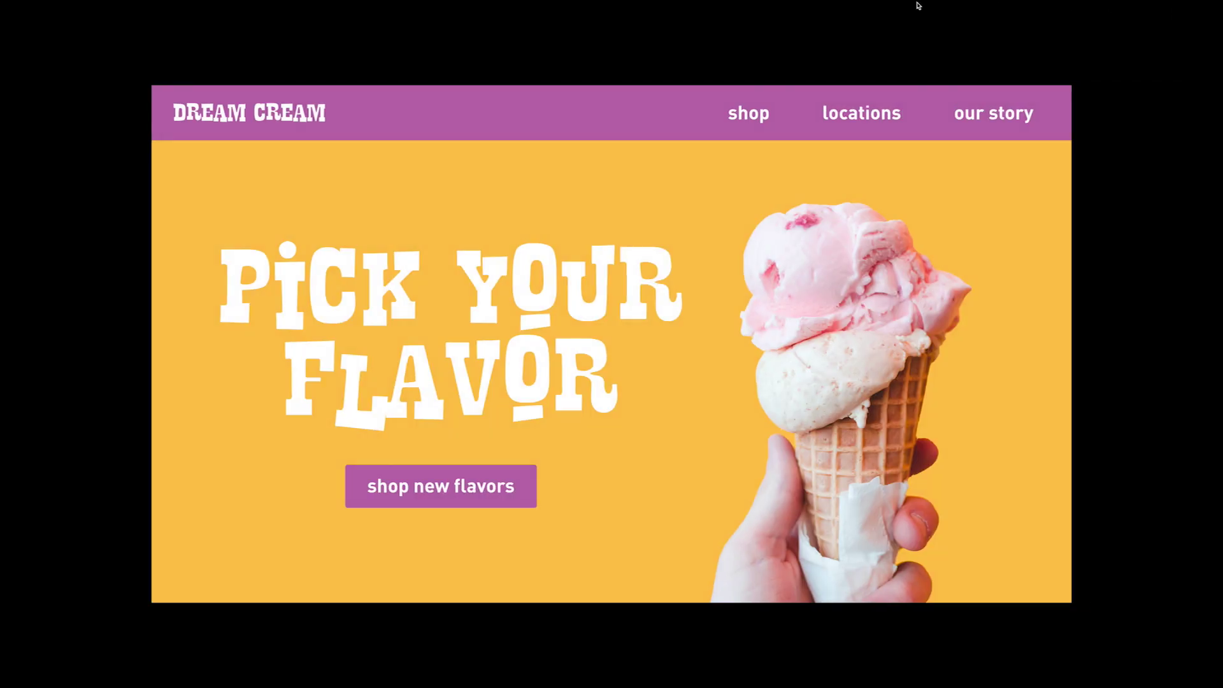